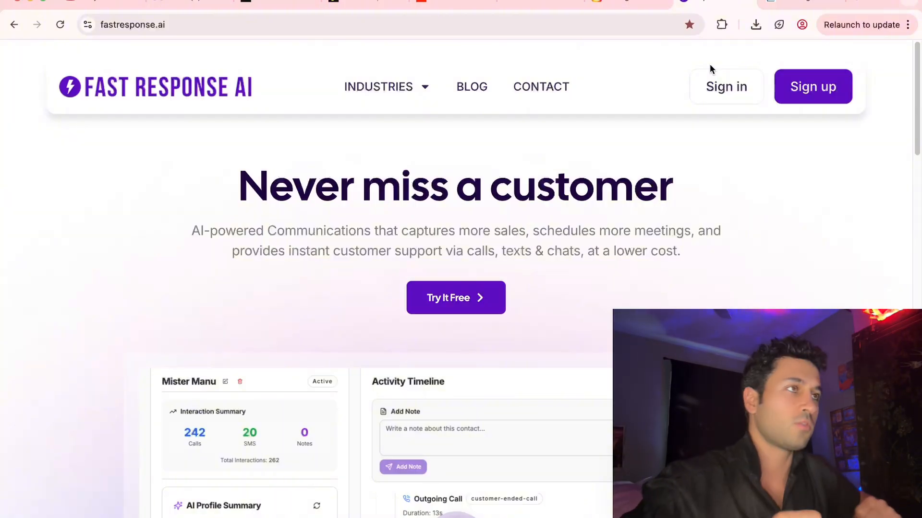
Open the Inbound AI Assistant settings and copy the lambertinc.com website address for use there.
{"action": "left_click", "coordinate": [484, 299]}
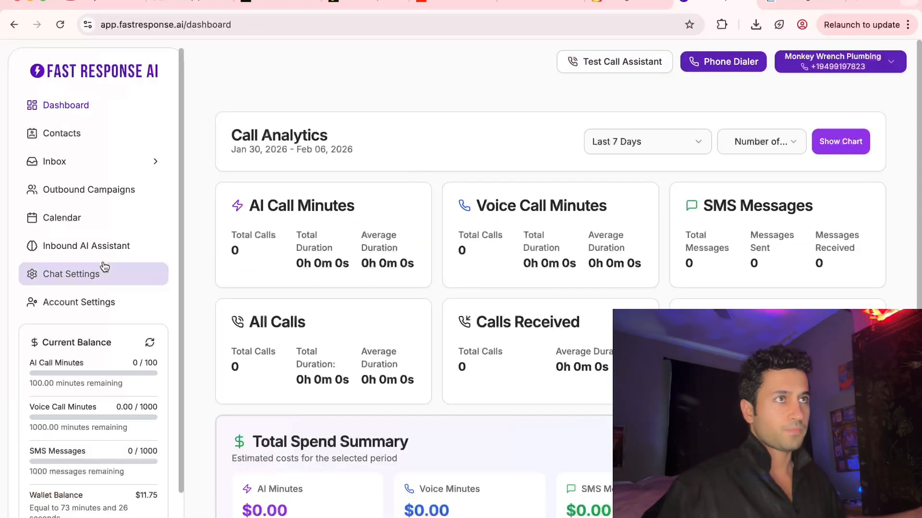
{"action": "left_click", "coordinate": [94, 248]}
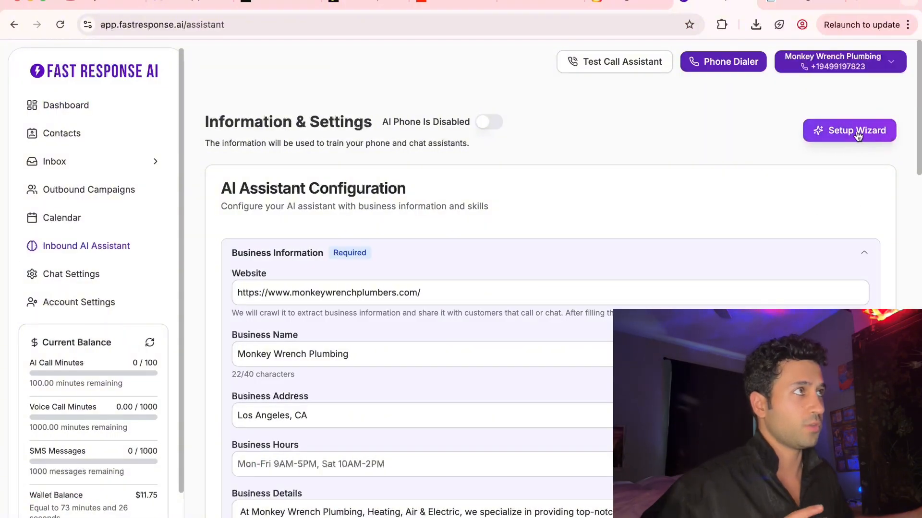
{"action": "left_click", "coordinate": [797, 8]}
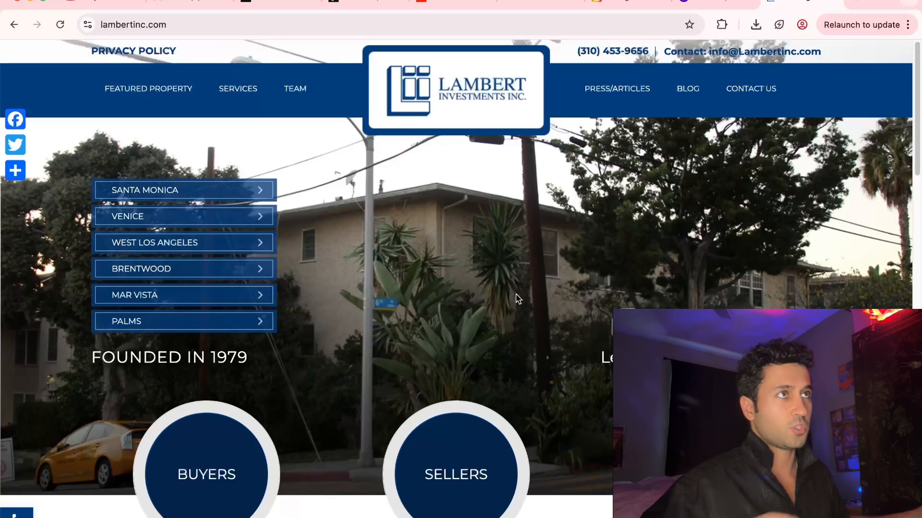
{"action": "left_click", "coordinate": [171, 23]}
{"action": "key", "text": "super+c"}
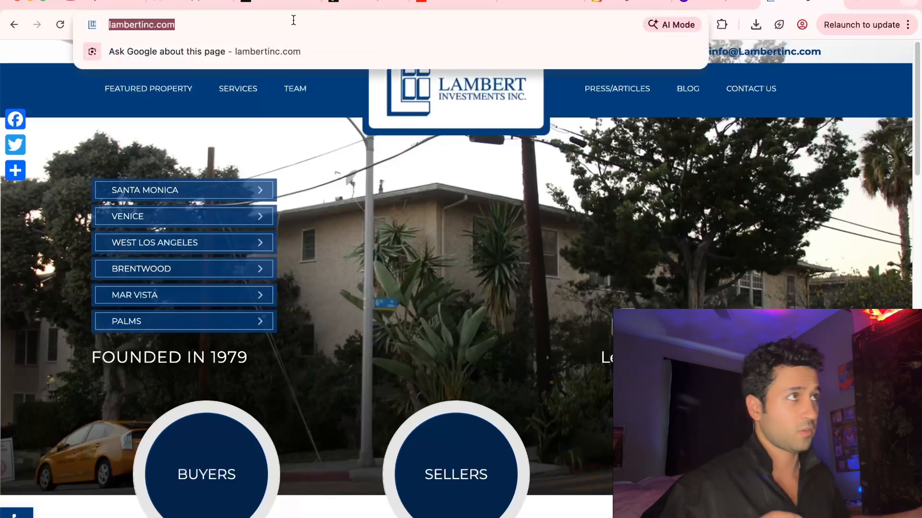
{"action": "left_click", "coordinate": [715, 3]}
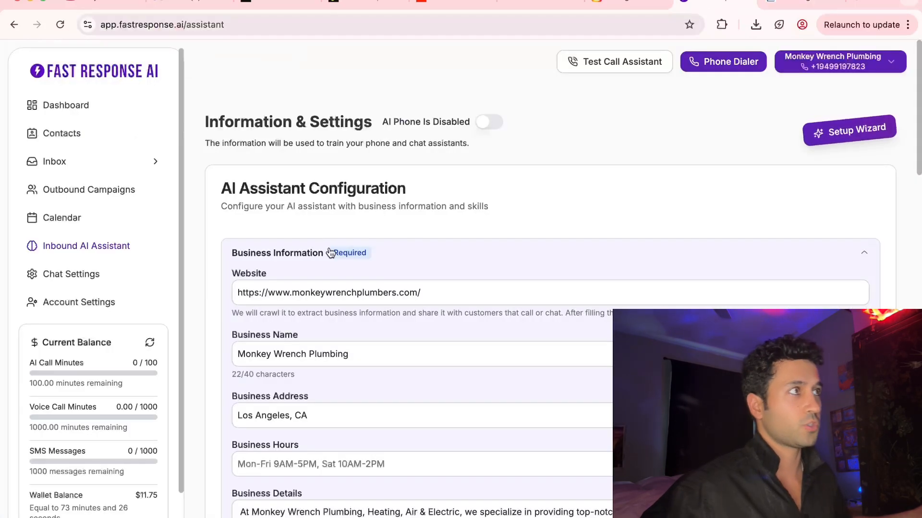
{"action": "left_click", "coordinate": [857, 142]}
{"action": "left_click", "coordinate": [288, 277]}
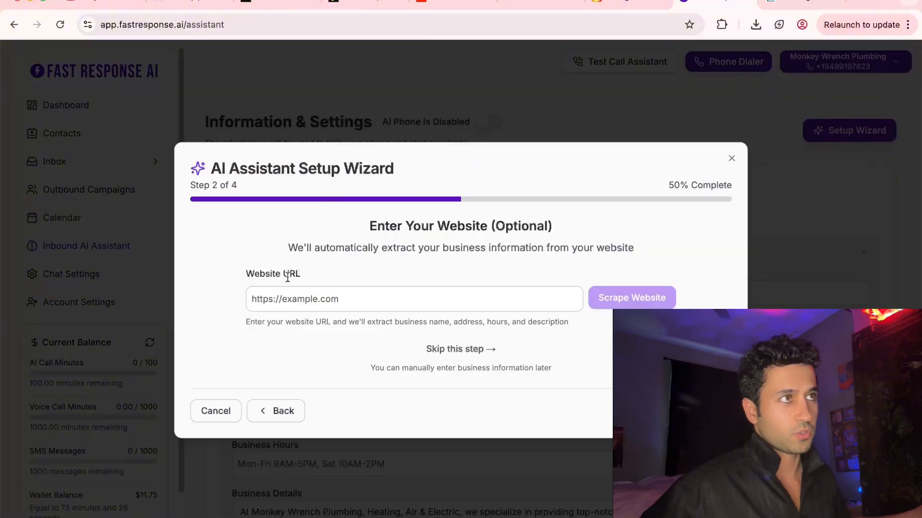
{"action": "left_click", "coordinate": [314, 302]}
{"action": "key", "text": "super+v"}
{"action": "left_click", "coordinate": [618, 302]}
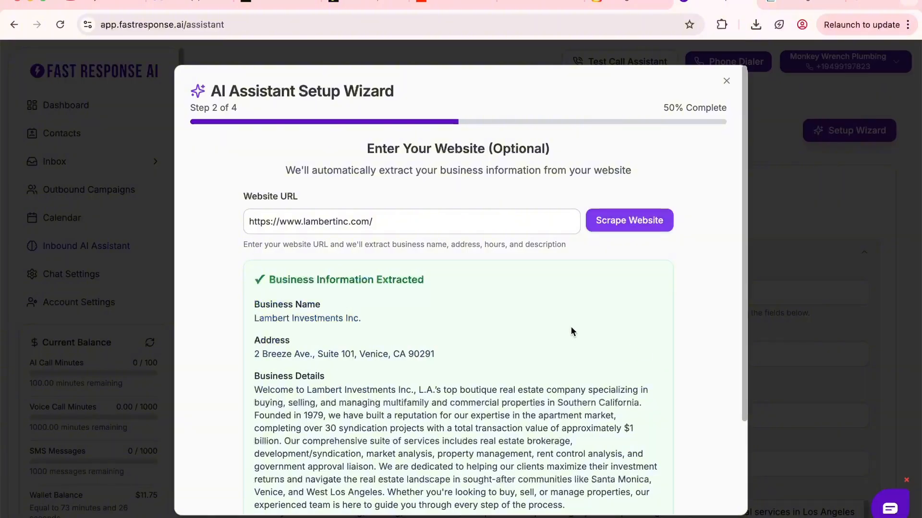
{"action": "scroll", "coordinate": [571, 331], "scroll_direction": "down", "scroll_amount": 2}
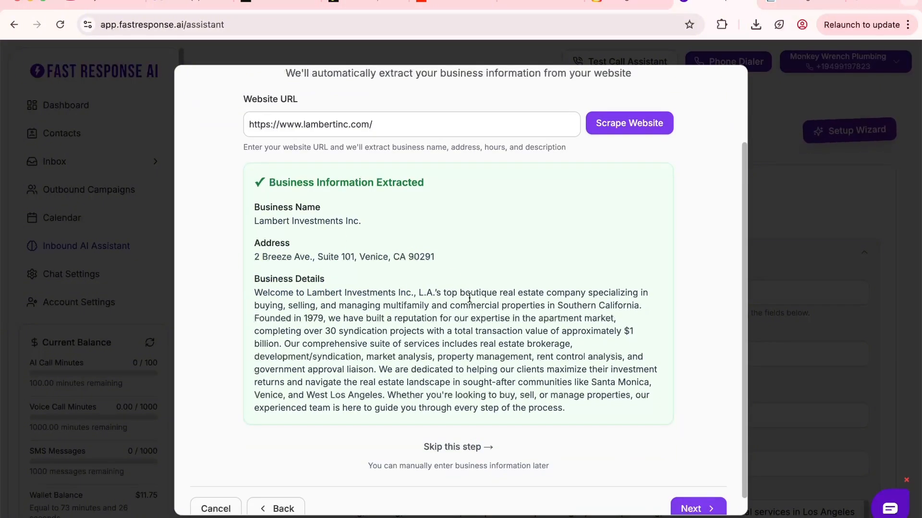
{"action": "scroll", "coordinate": [656, 473], "scroll_direction": "down", "scroll_amount": 1}
{"action": "left_click", "coordinate": [694, 488]}
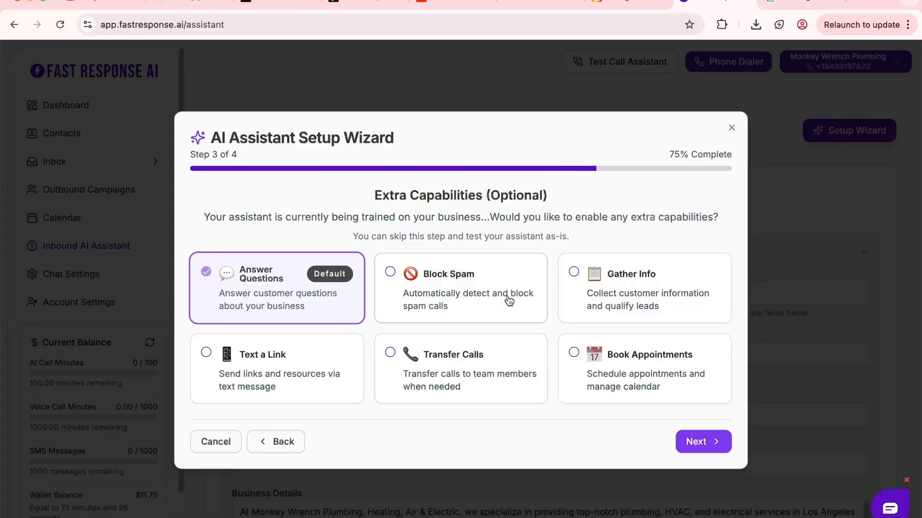
Enable the extra capabilities Text a Link, Transfer Calls, Block Spam, Gather Info and Book Appointments, and continue the wizard.
{"action": "left_click", "coordinate": [255, 359]}
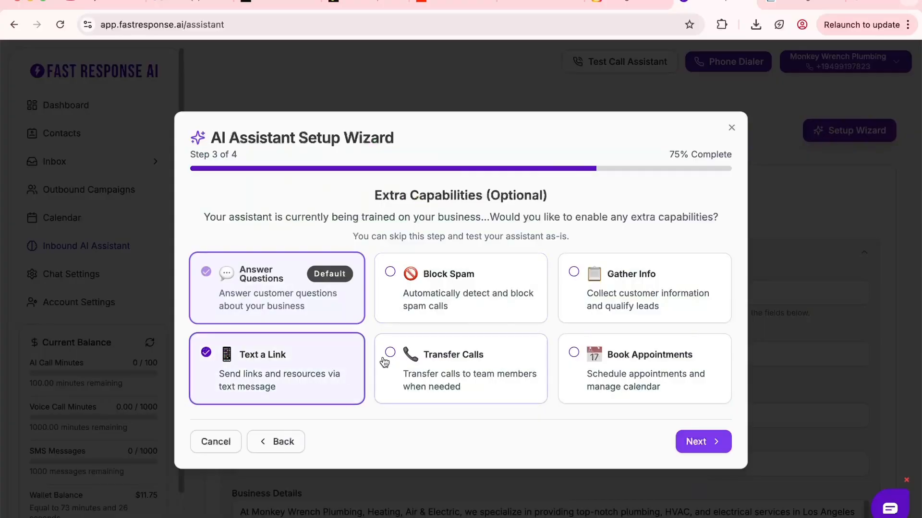
{"action": "left_click", "coordinate": [398, 340]}
{"action": "left_click", "coordinate": [391, 272]}
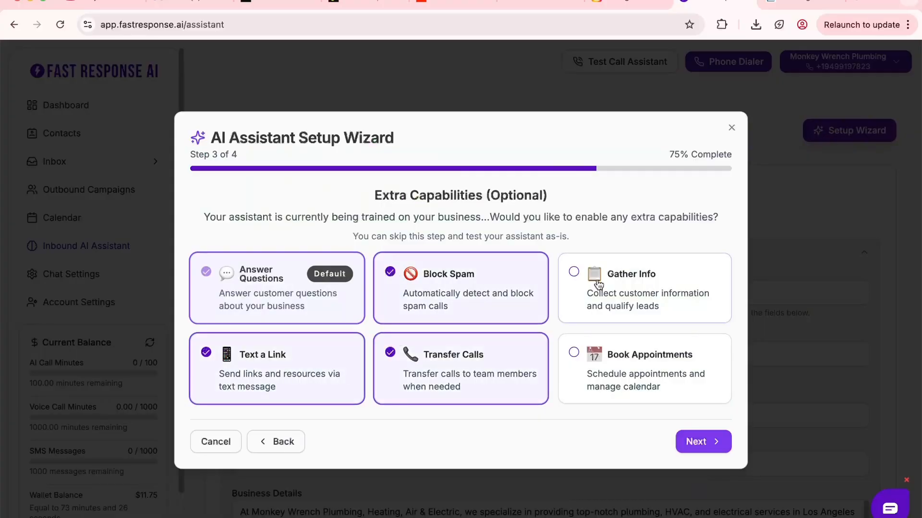
{"action": "left_click", "coordinate": [574, 272]}
{"action": "left_click", "coordinate": [571, 348]}
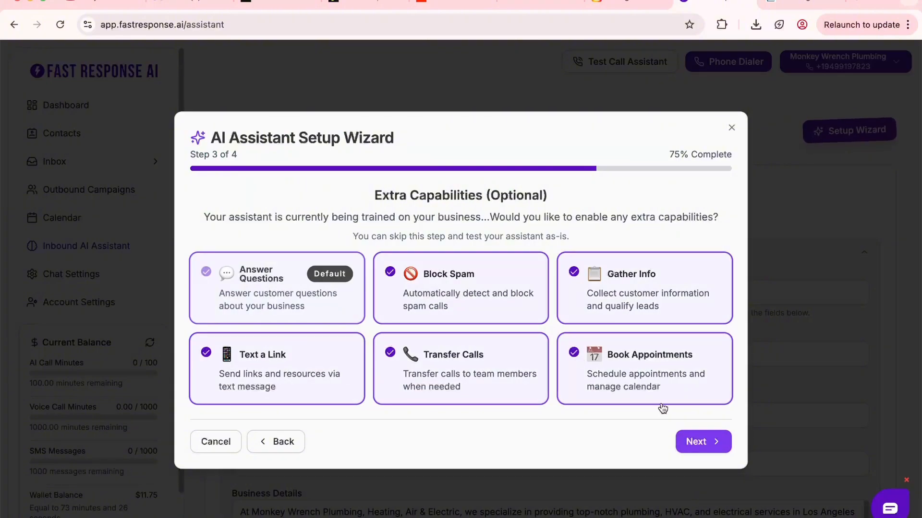
{"action": "left_click", "coordinate": [696, 442]}
Review the assistant summary and generated FAQ questions, and save the configuration with a test call.
{"action": "scroll", "coordinate": [395, 315], "scroll_direction": "down", "scroll_amount": 5}
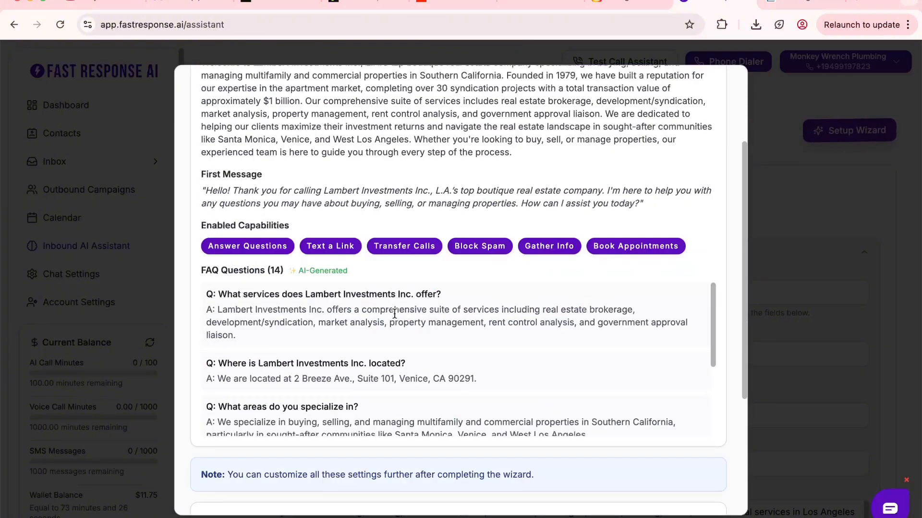
{"action": "scroll", "coordinate": [383, 330], "scroll_direction": "down", "scroll_amount": 3}
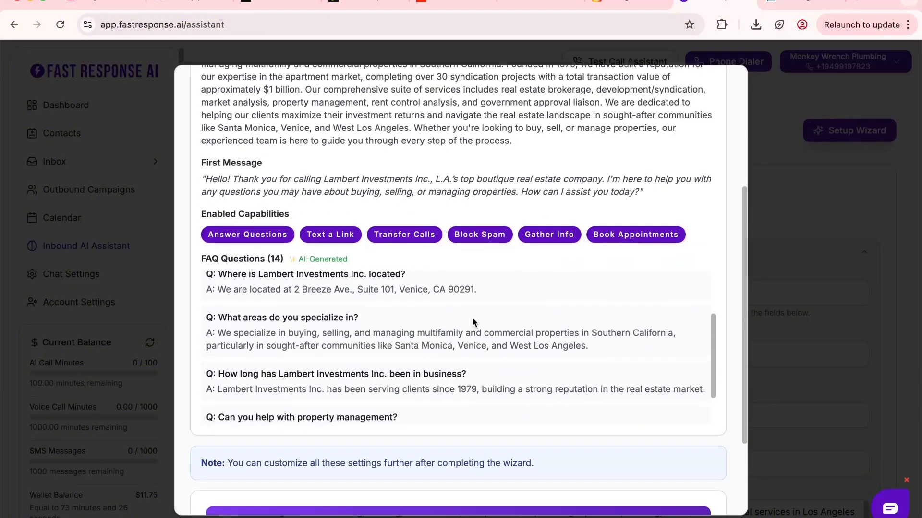
{"action": "scroll", "coordinate": [379, 322], "scroll_direction": "down", "scroll_amount": 5}
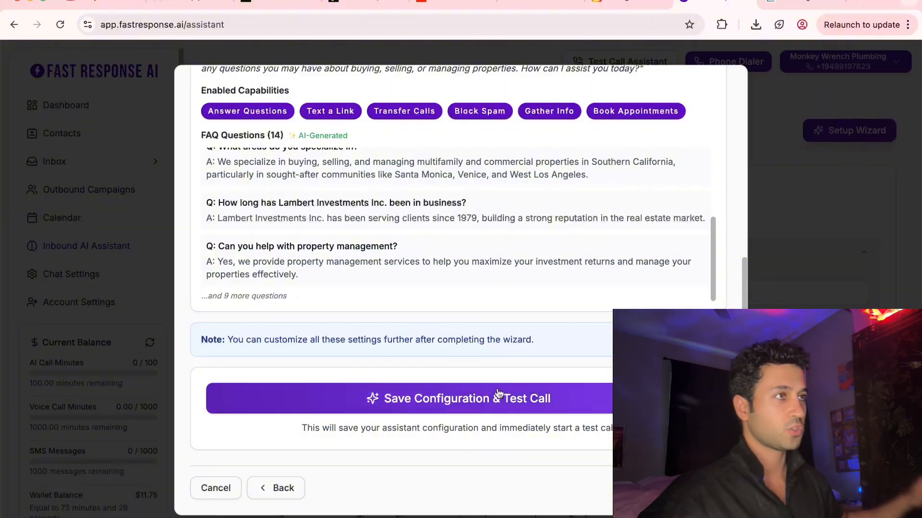
{"action": "left_click", "coordinate": [485, 397]}
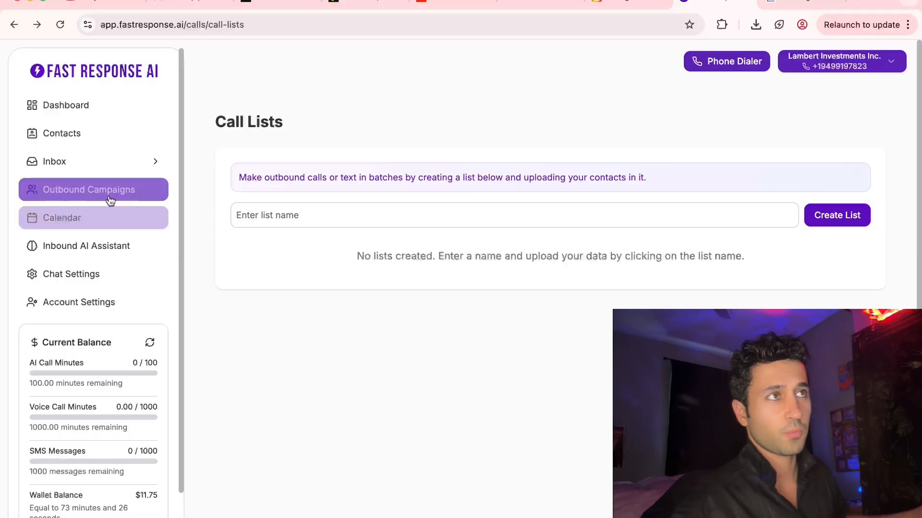
Create an outbound campaign list named "Test 1" and open it for mass phone calls.
{"action": "left_click", "coordinate": [304, 213]}
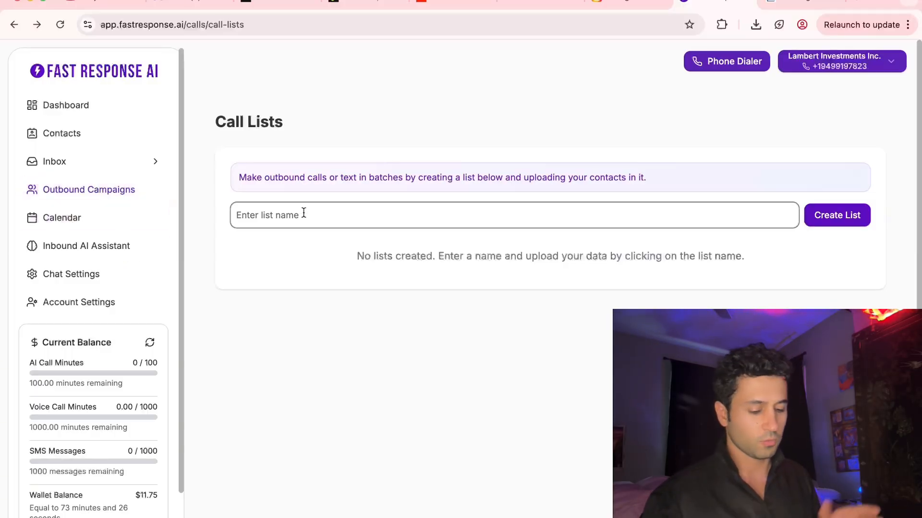
{"action": "type", "text": "Test"}
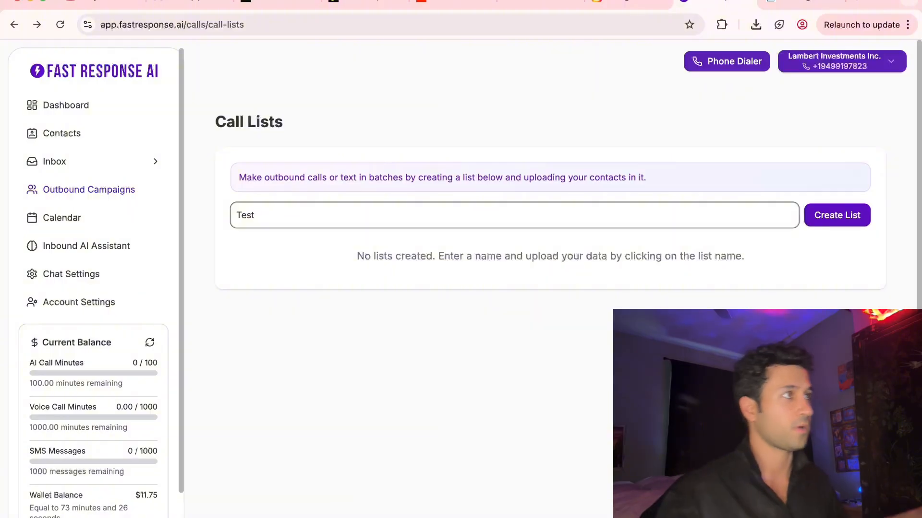
{"action": "type", "text": " 1"}
{"action": "left_click", "coordinate": [866, 217]}
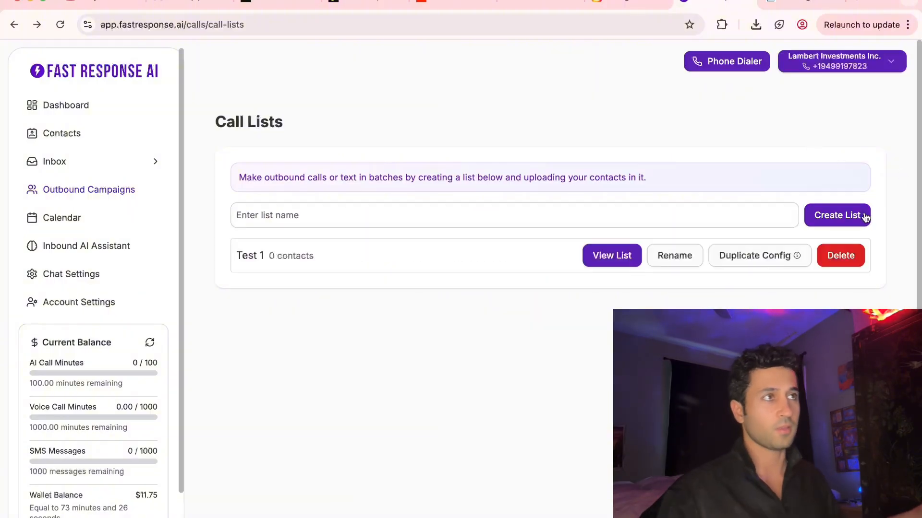
{"action": "left_click", "coordinate": [618, 257]}
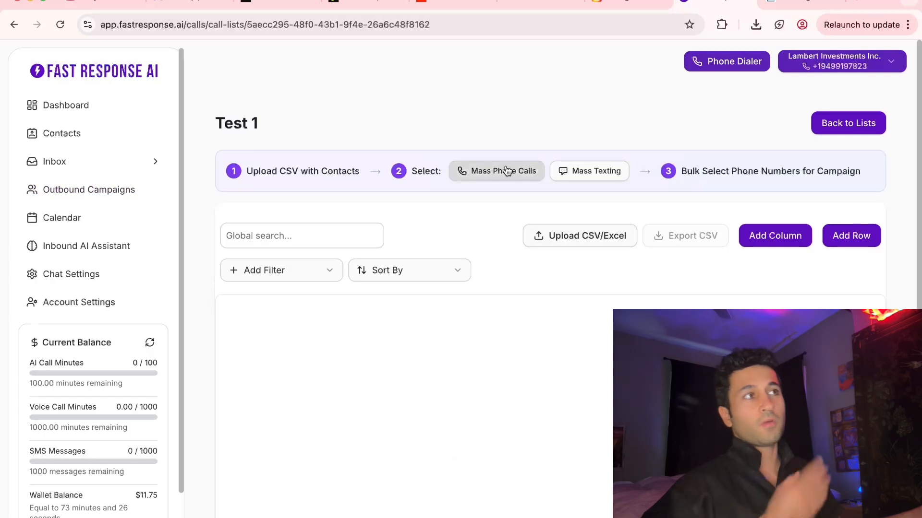
{"action": "left_click", "coordinate": [505, 171]}
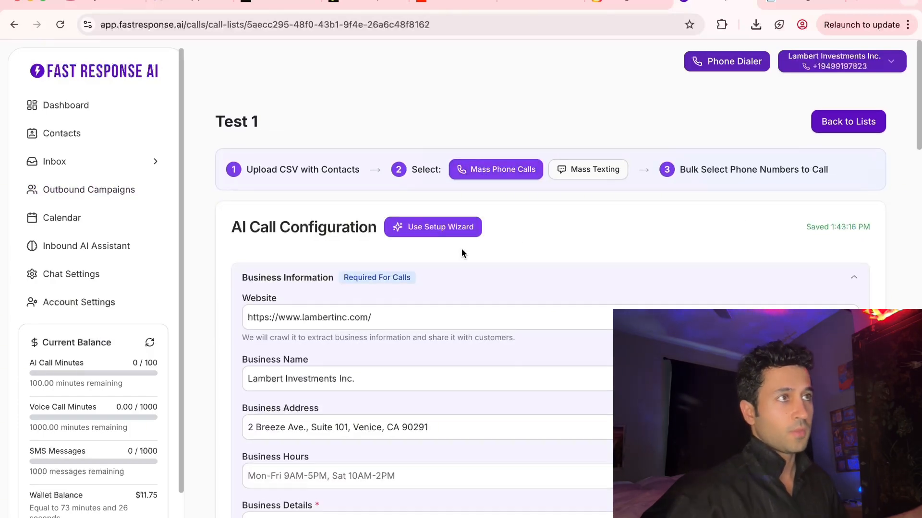
Examine the AI call configuration's business information, first message and voice choices.
{"action": "scroll", "coordinate": [462, 249], "scroll_direction": "down", "scroll_amount": 1}
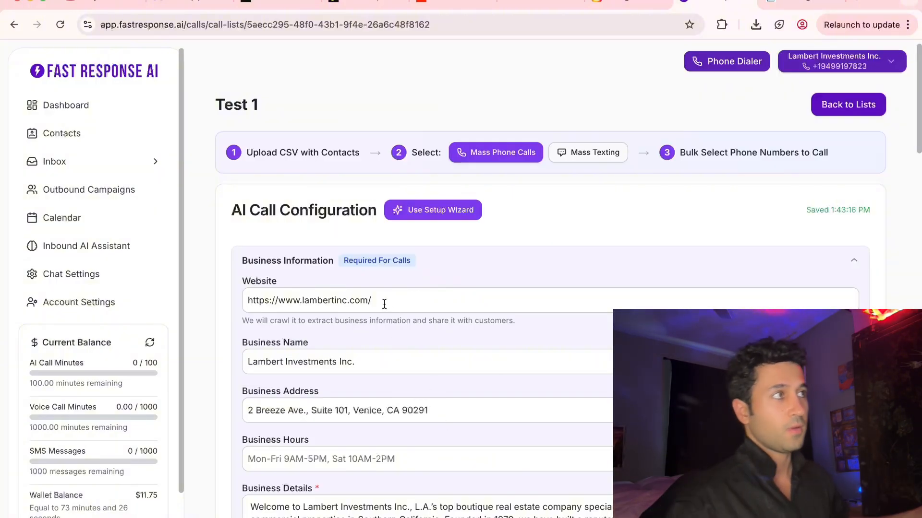
{"action": "scroll", "coordinate": [460, 334], "scroll_direction": "down", "scroll_amount": 1}
{"action": "scroll", "coordinate": [475, 331], "scroll_direction": "down", "scroll_amount": 5}
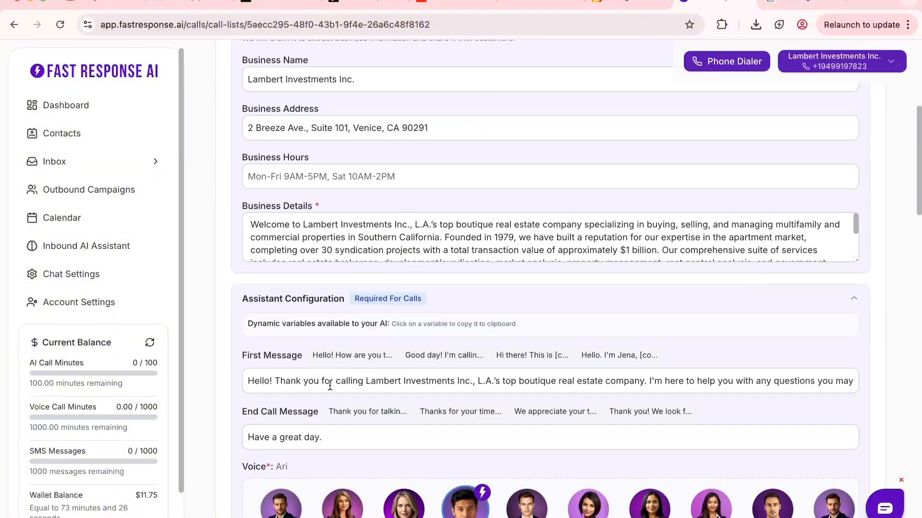
{"action": "left_click", "coordinate": [258, 384]}
{"action": "left_click_drag", "start_coordinate": [257, 384], "coordinate": [846, 379]}
{"action": "left_click_drag", "start_coordinate": [845, 381], "coordinate": [254, 380]}
{"action": "scroll", "coordinate": [475, 330], "scroll_direction": "down", "scroll_amount": 4}
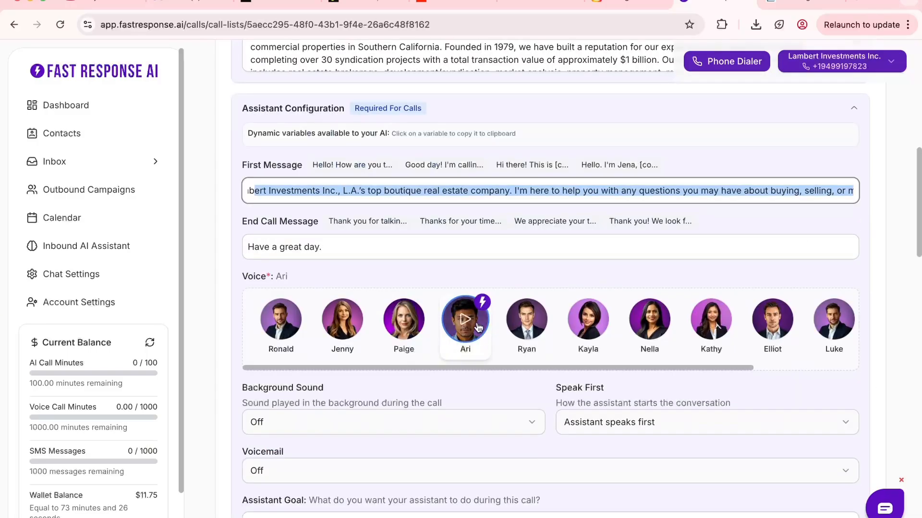
{"action": "scroll", "coordinate": [476, 328], "scroll_direction": "down", "scroll_amount": 1}
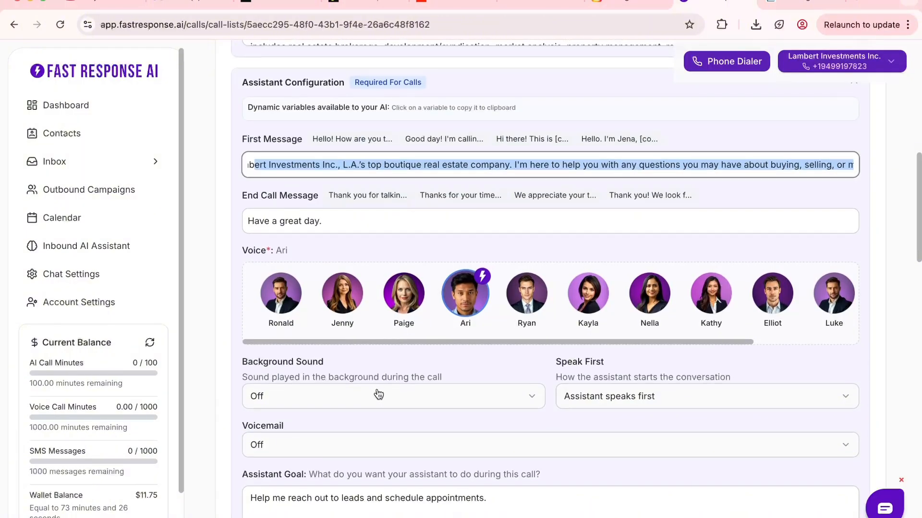
Set Speak First to "Wait for user to speak" and Voicemail to "Pre-recorded Message".
{"action": "scroll", "coordinate": [378, 393], "scroll_direction": "down", "scroll_amount": 2}
{"action": "left_click", "coordinate": [636, 327]}
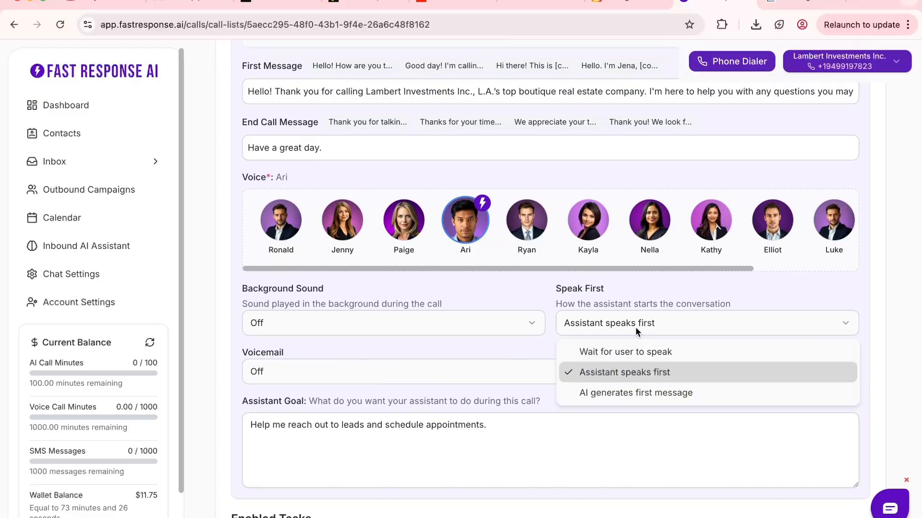
{"action": "left_click", "coordinate": [640, 354]}
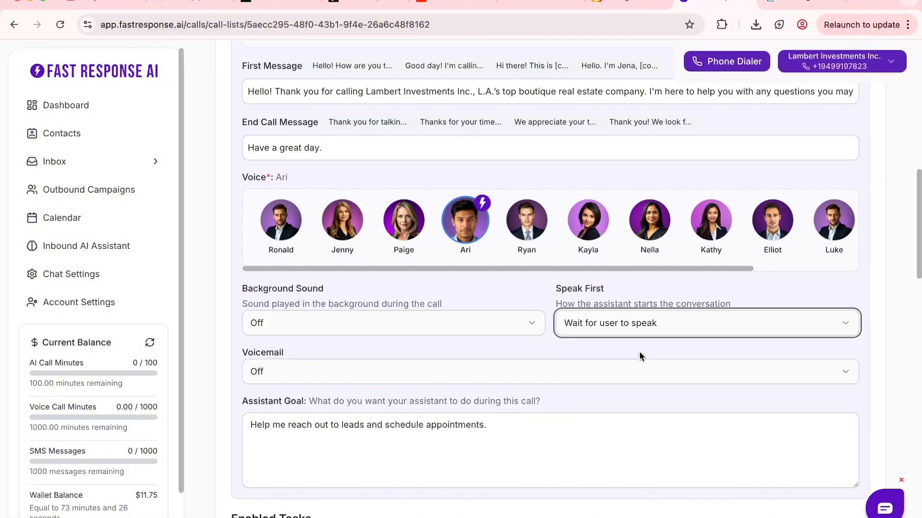
{"action": "scroll", "coordinate": [640, 356], "scroll_direction": "down", "scroll_amount": 1}
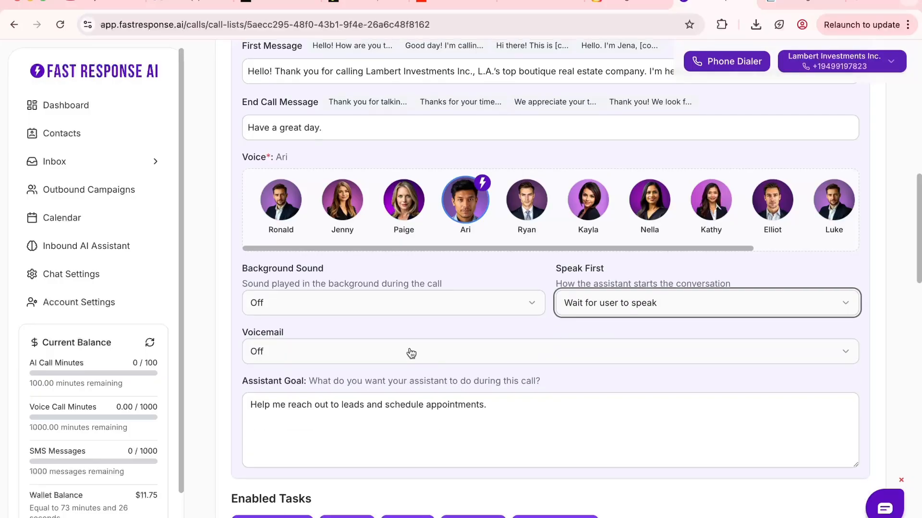
{"action": "left_click", "coordinate": [410, 352]}
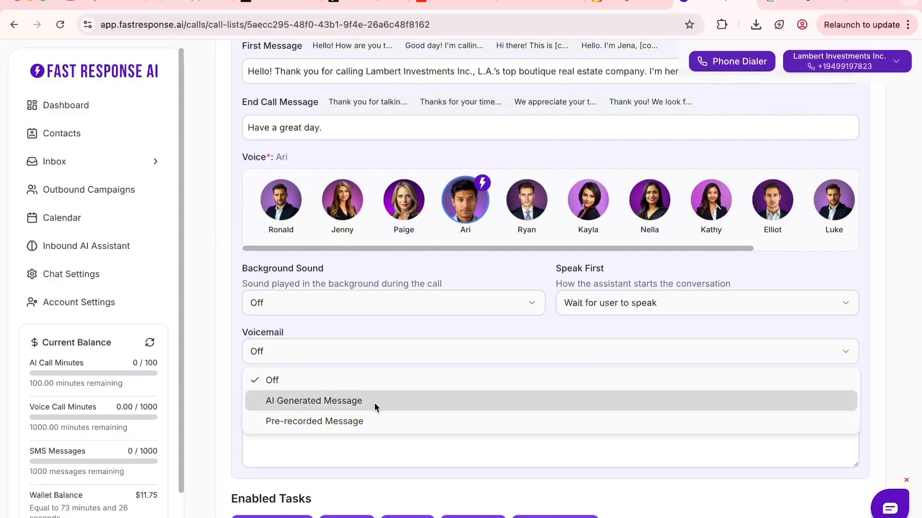
{"action": "left_click", "coordinate": [347, 424]}
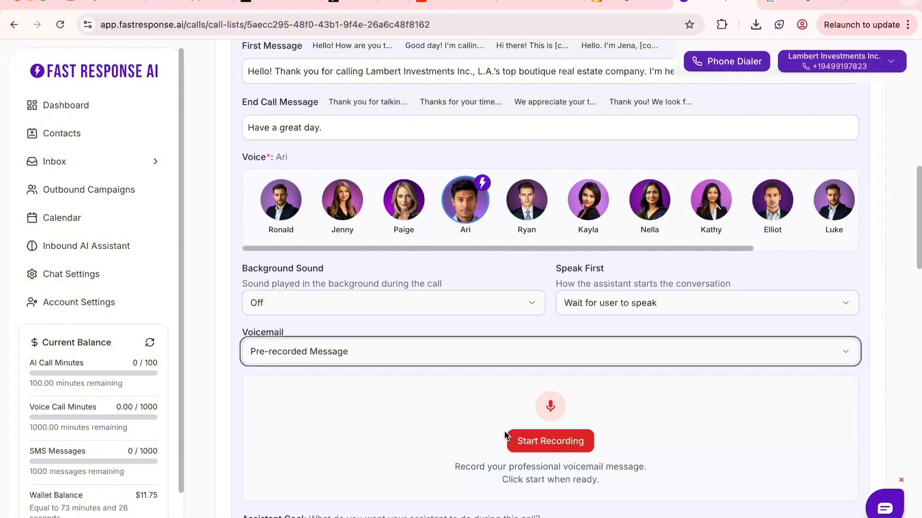
Leave only Answer Questions active among the enabled tasks and expand the Answer Questions configuration.
{"action": "scroll", "coordinate": [528, 429], "scroll_direction": "down", "scroll_amount": 1}
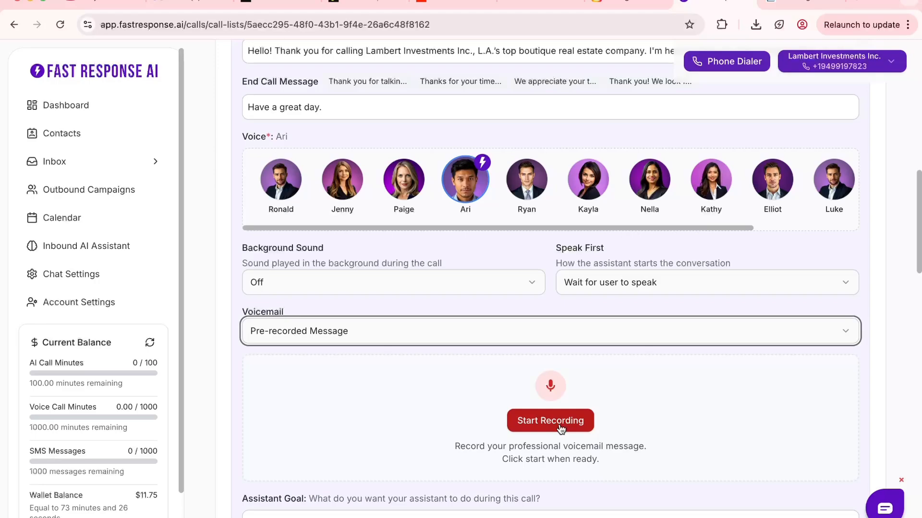
{"action": "scroll", "coordinate": [560, 422], "scroll_direction": "down", "scroll_amount": 4}
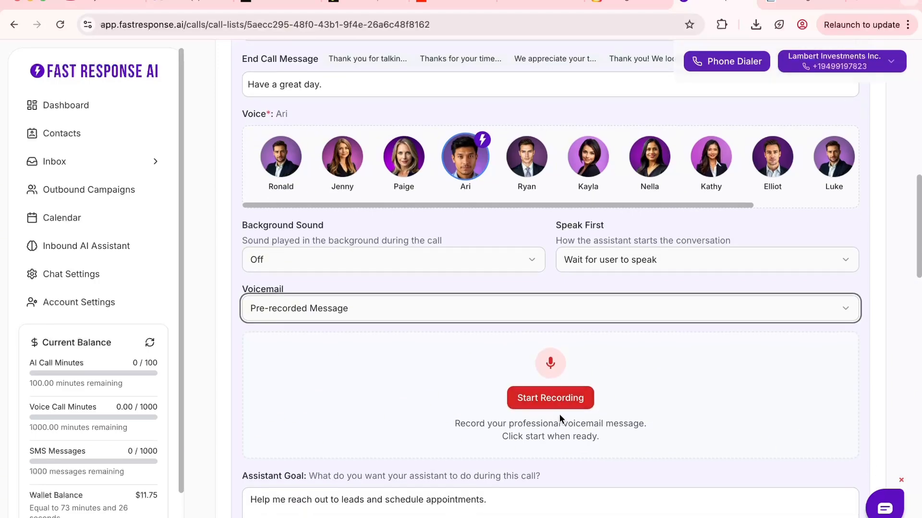
{"action": "left_click_drag", "start_coordinate": [487, 352], "coordinate": [238, 347]}
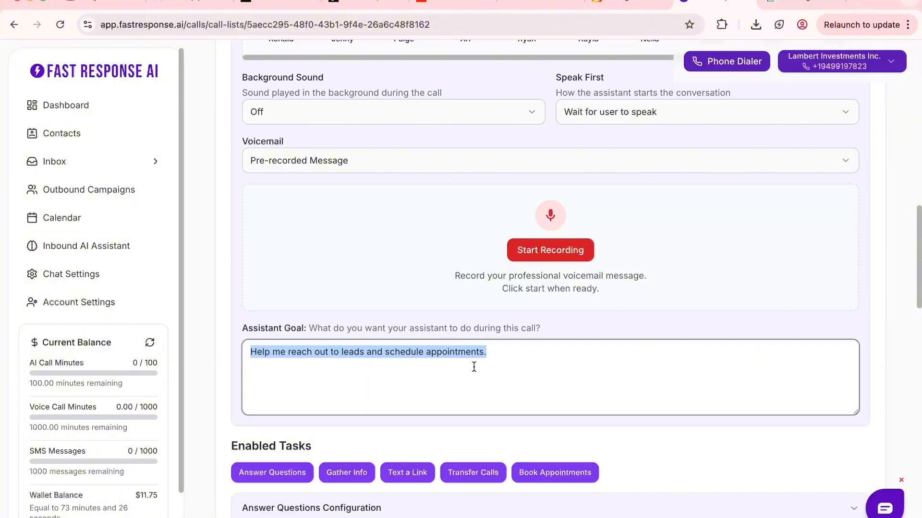
{"action": "scroll", "coordinate": [498, 353], "scroll_direction": "down", "scroll_amount": 8}
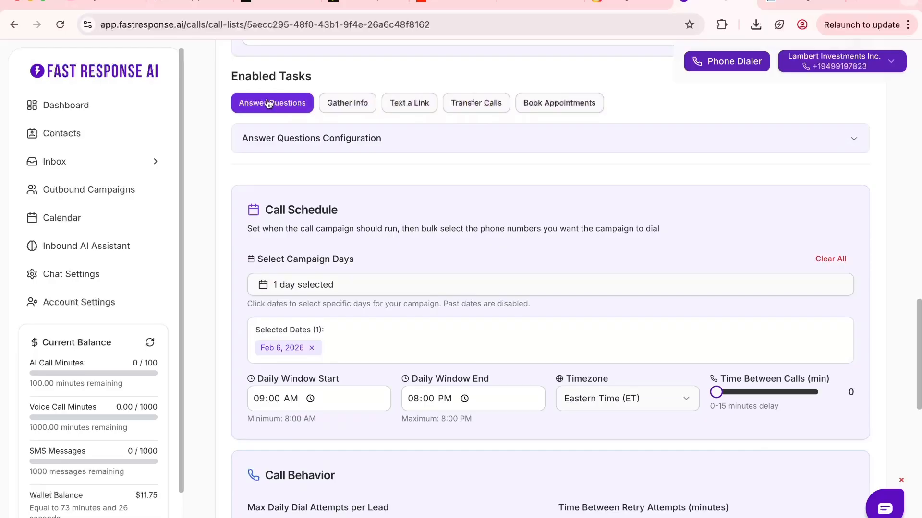
{"action": "left_click", "coordinate": [364, 145]}
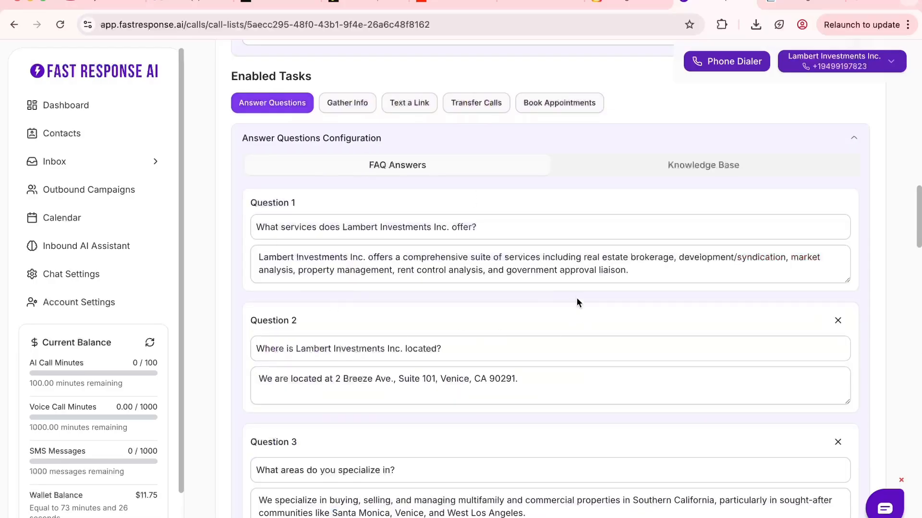
Review the prepared FAQ answers and the Knowledge Base upload options in the Answer Questions configuration.
{"action": "scroll", "coordinate": [577, 298], "scroll_direction": "down", "scroll_amount": 7}
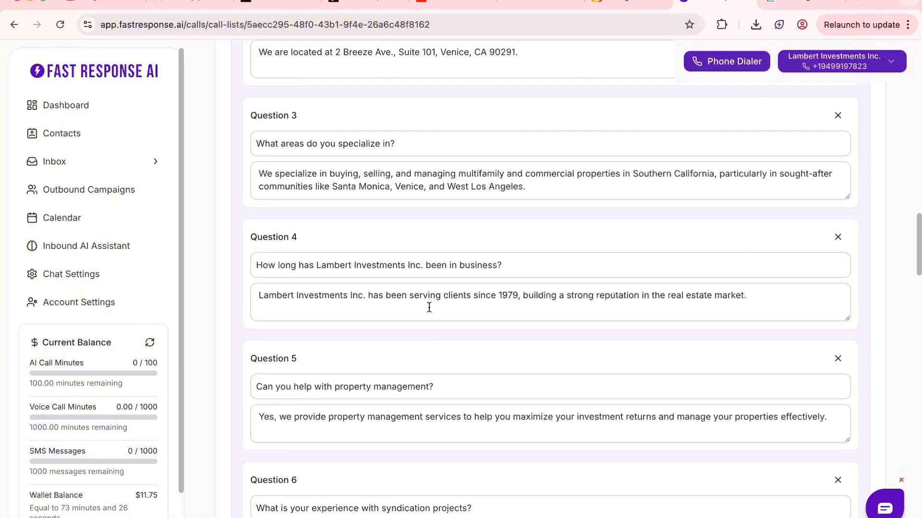
{"action": "scroll", "coordinate": [429, 307], "scroll_direction": "down", "scroll_amount": 6}
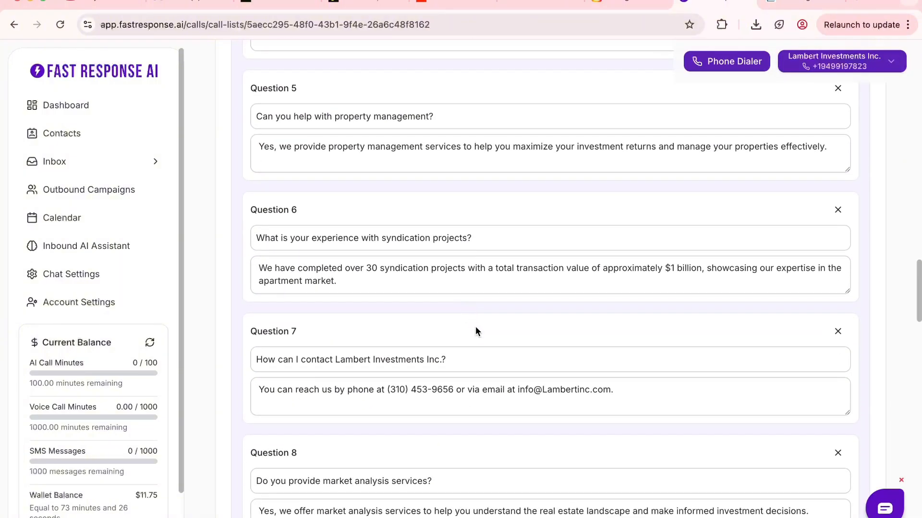
{"action": "scroll", "coordinate": [507, 311], "scroll_direction": "up", "scroll_amount": 16}
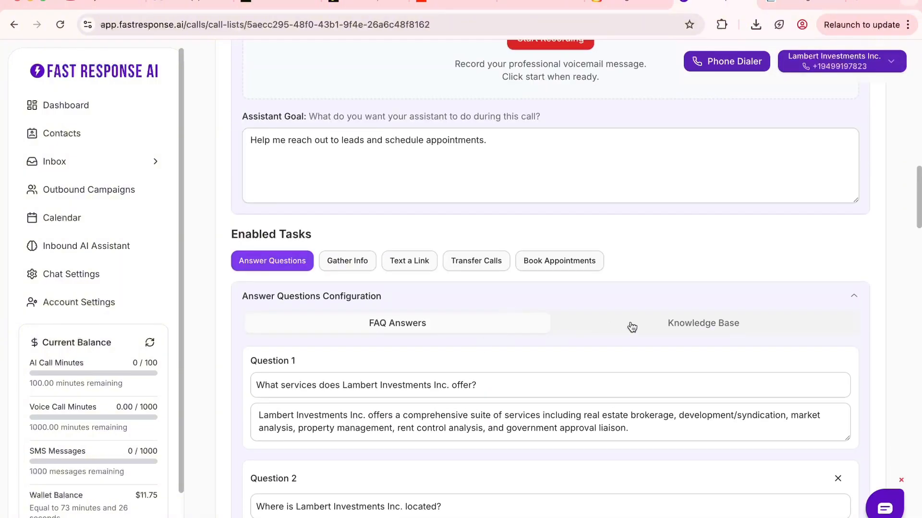
{"action": "left_click", "coordinate": [639, 326]}
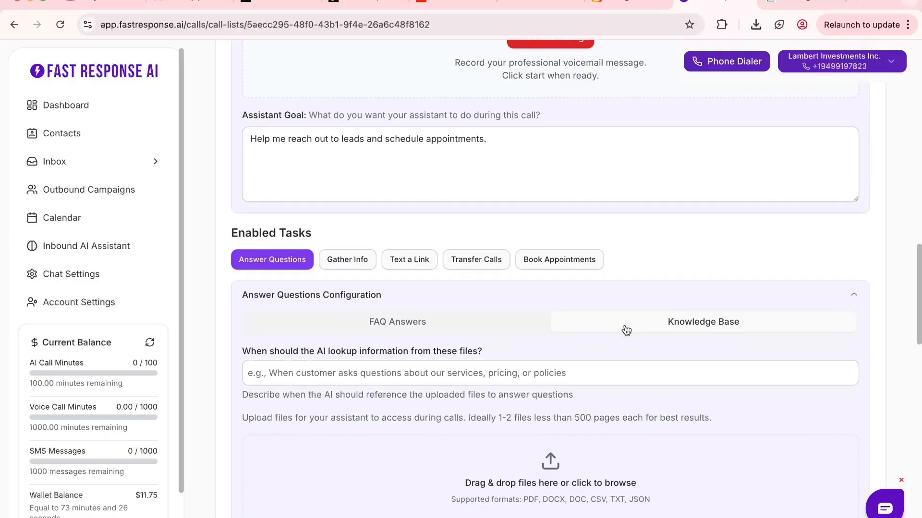
{"action": "scroll", "coordinate": [625, 324], "scroll_direction": "down", "scroll_amount": 1}
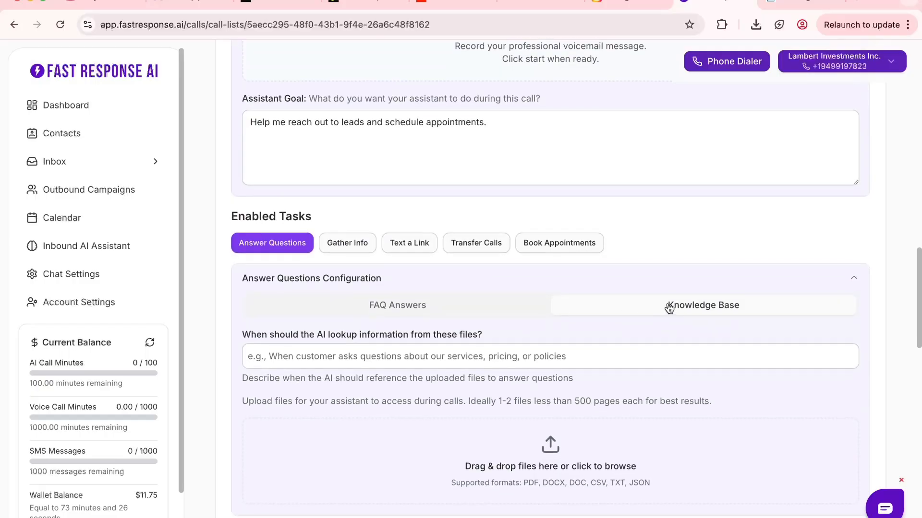
Enable the Gather Info task, collapse the Answer Questions configuration and expand the Gather Info configuration.
{"action": "left_click", "coordinate": [343, 243]}
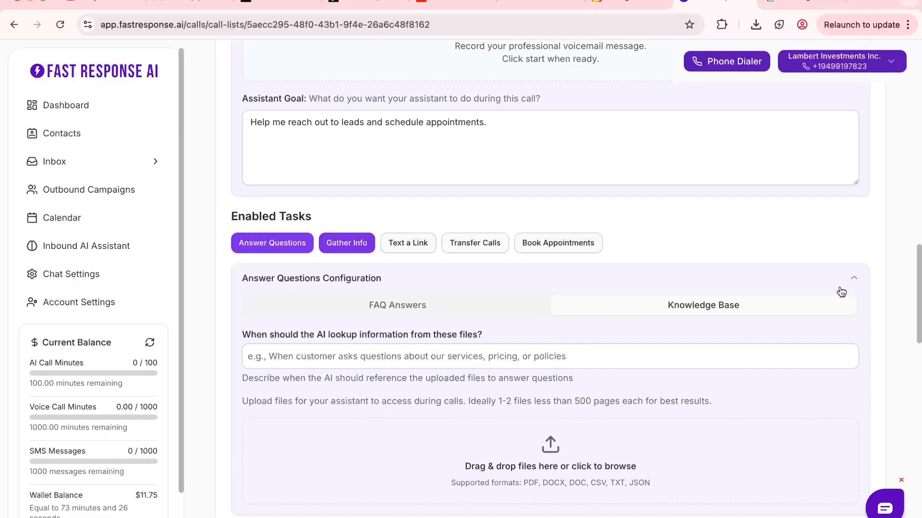
{"action": "left_click", "coordinate": [854, 277]}
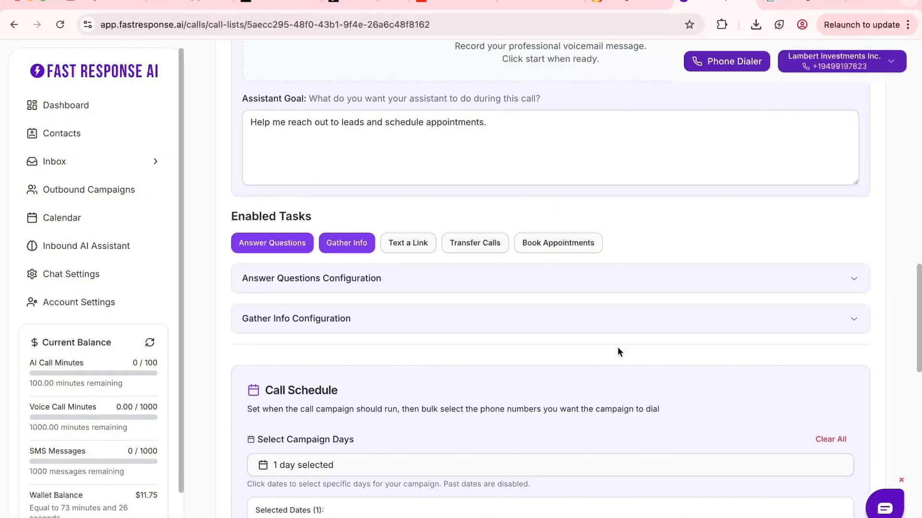
{"action": "left_click", "coordinate": [855, 319]}
{"action": "scroll", "coordinate": [683, 335], "scroll_direction": "down", "scroll_amount": 3}
{"action": "scroll", "coordinate": [684, 339], "scroll_direction": "down", "scroll_amount": 1}
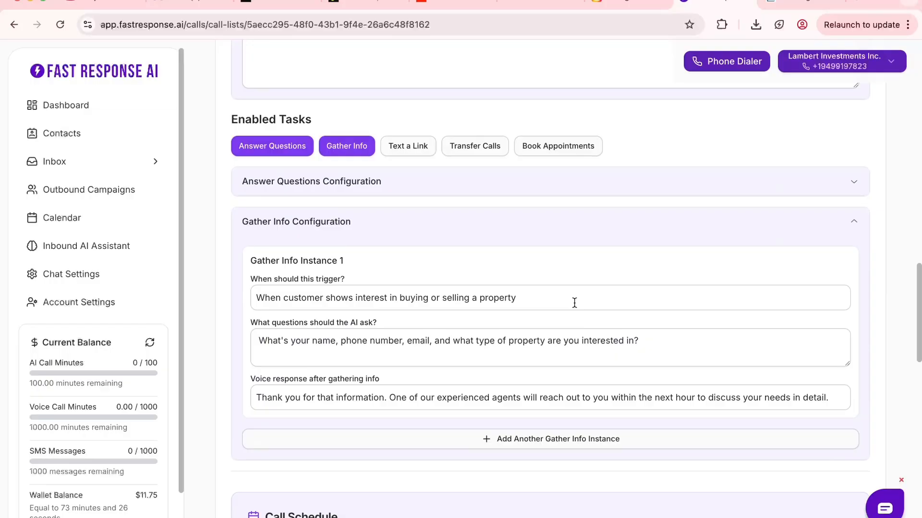
Enable the Text a Link task and expand its configuration.
{"action": "scroll", "coordinate": [574, 302], "scroll_direction": "down", "scroll_amount": 2}
{"action": "left_click", "coordinate": [401, 99]}
{"action": "left_click", "coordinate": [851, 214]}
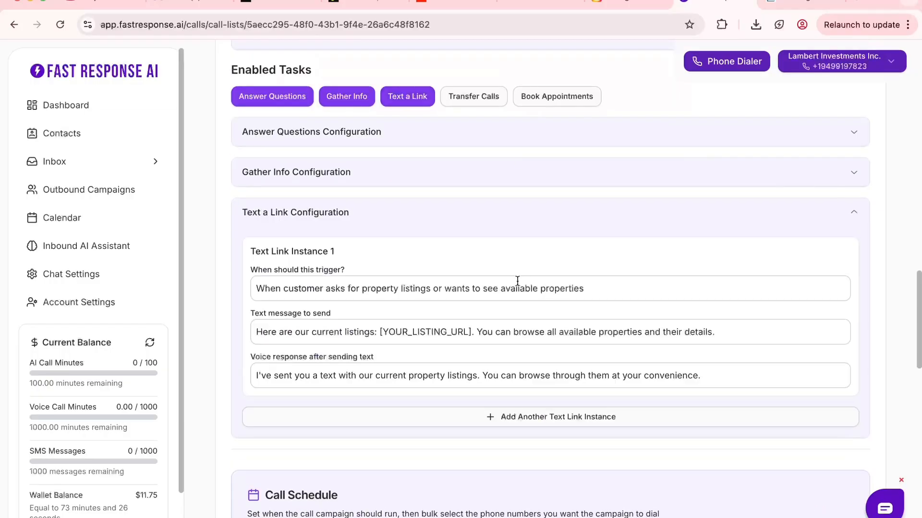
Set the trigger of Text Link Instance 1 to "When the customer wants more company info".
{"action": "left_click_drag", "start_coordinate": [585, 288], "coordinate": [244, 296]}
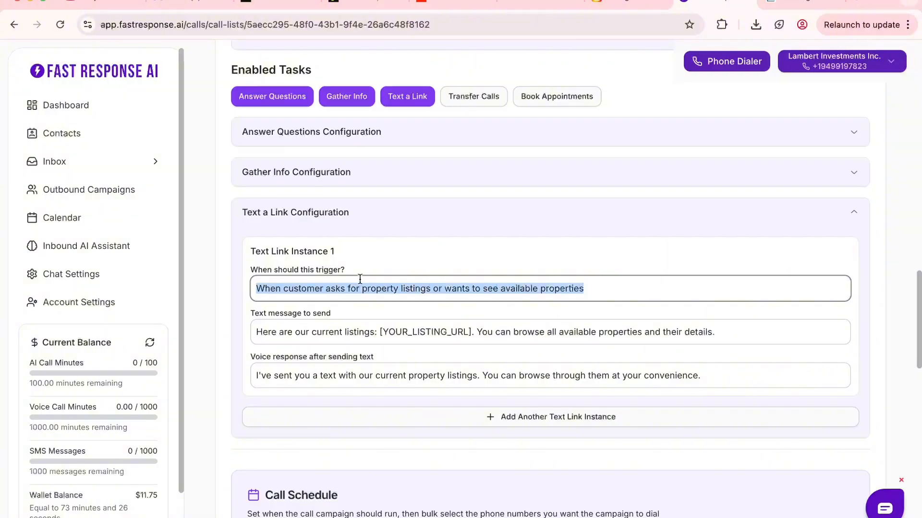
{"action": "type", "text": "When the "}
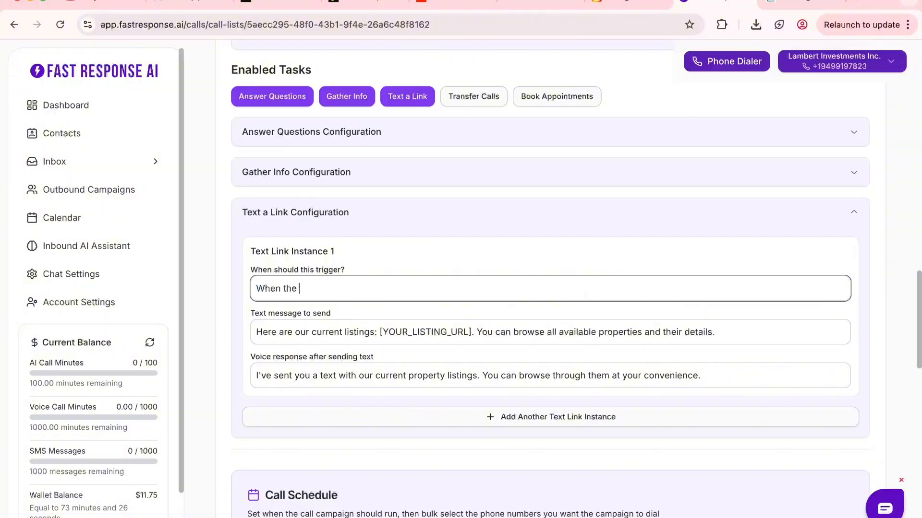
{"action": "type", "text": "customer wants more compa"}
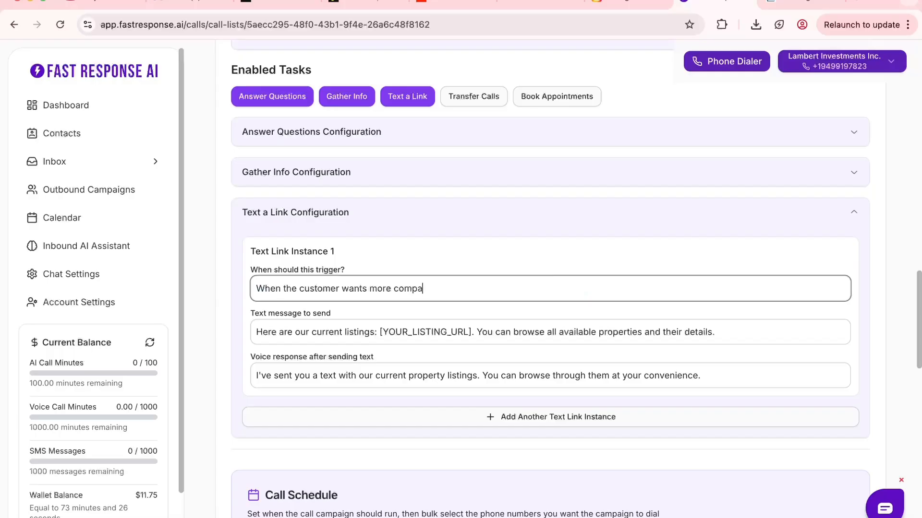
{"action": "type", "text": "ny info"}
Replace the voice response after sending text in Text Link Instance 1 with wording that starts "I just sent you the".
{"action": "left_click", "coordinate": [720, 332]}
{"action": "key", "text": "ctrl+a"}
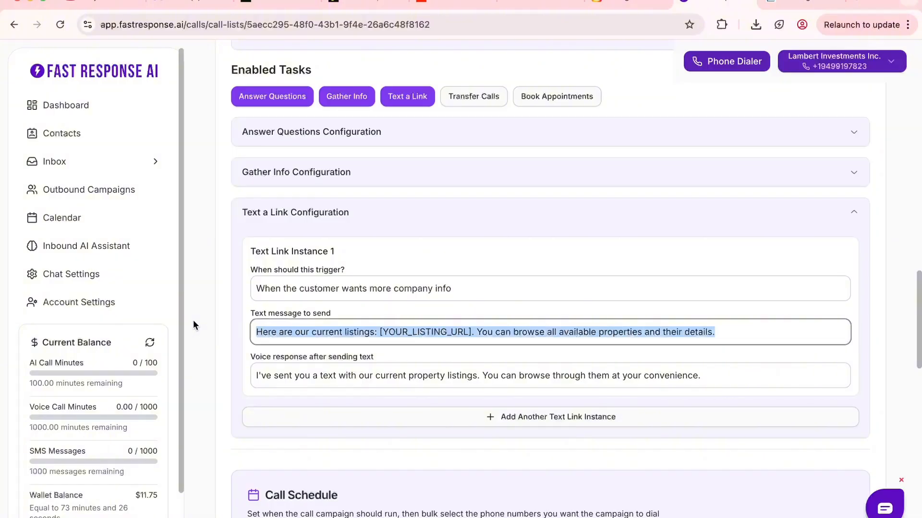
{"action": "left_click", "coordinate": [693, 373]}
{"action": "key", "text": "ctrl+a"}
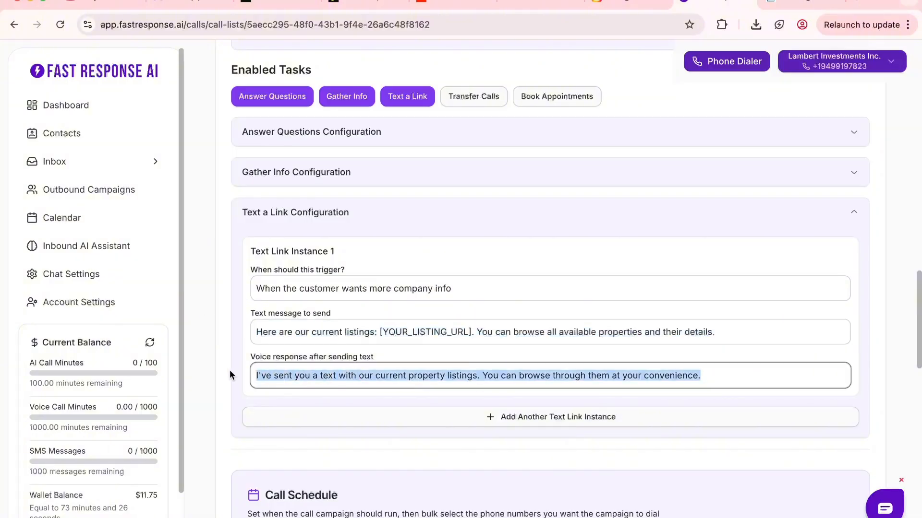
{"action": "type", "text": "I just sent you the te"}
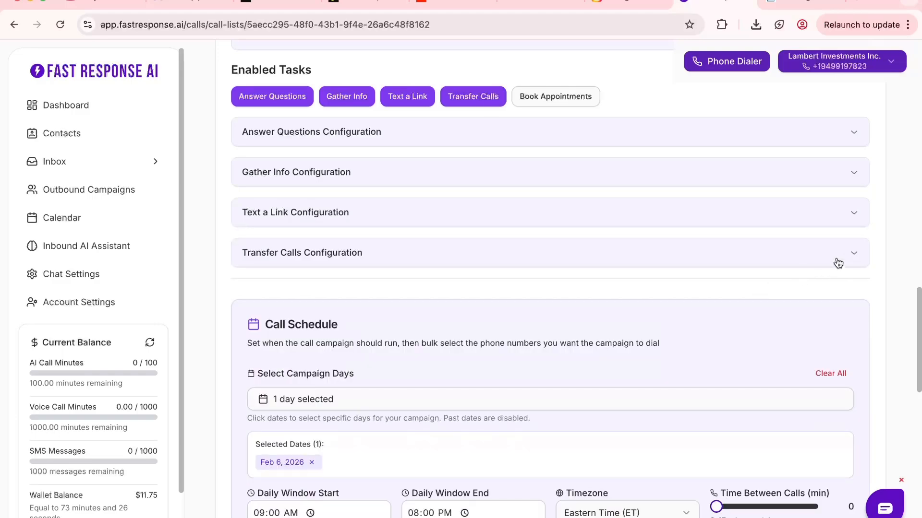
Enable the Transfer Calls task and add a second transfer instance, then collapse its configuration.
{"action": "left_click", "coordinate": [839, 261]}
{"action": "scroll", "coordinate": [580, 309], "scroll_direction": "down", "scroll_amount": 1}
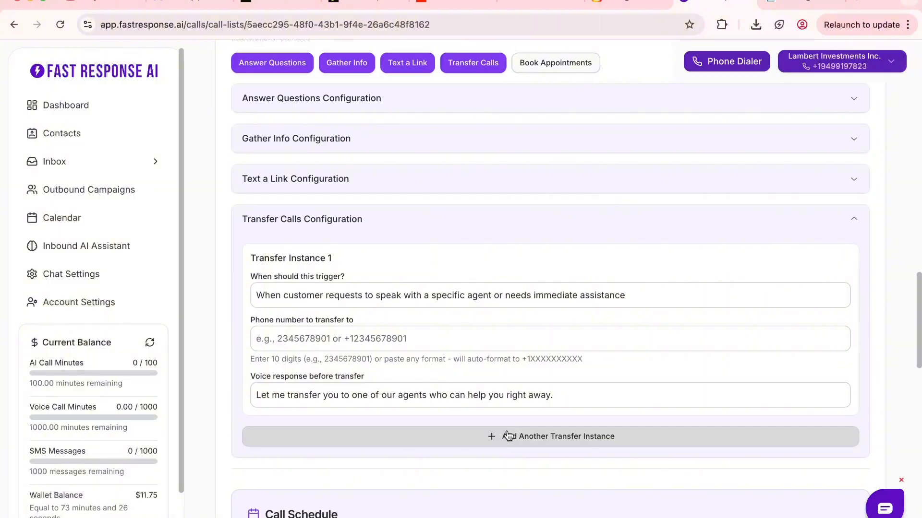
{"action": "left_click", "coordinate": [494, 438]}
{"action": "scroll", "coordinate": [426, 445], "scroll_direction": "down", "scroll_amount": 5}
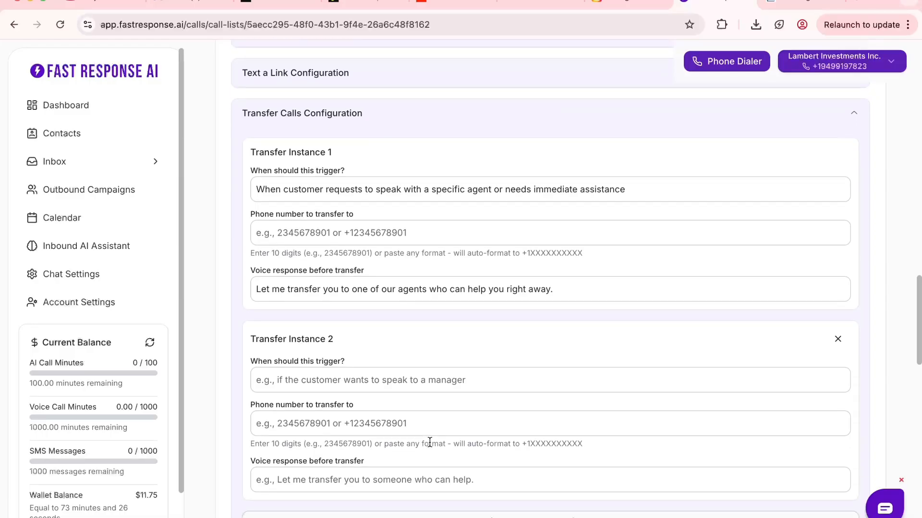
{"action": "scroll", "coordinate": [403, 417], "scroll_direction": "up", "scroll_amount": 8}
{"action": "left_click", "coordinate": [852, 498]}
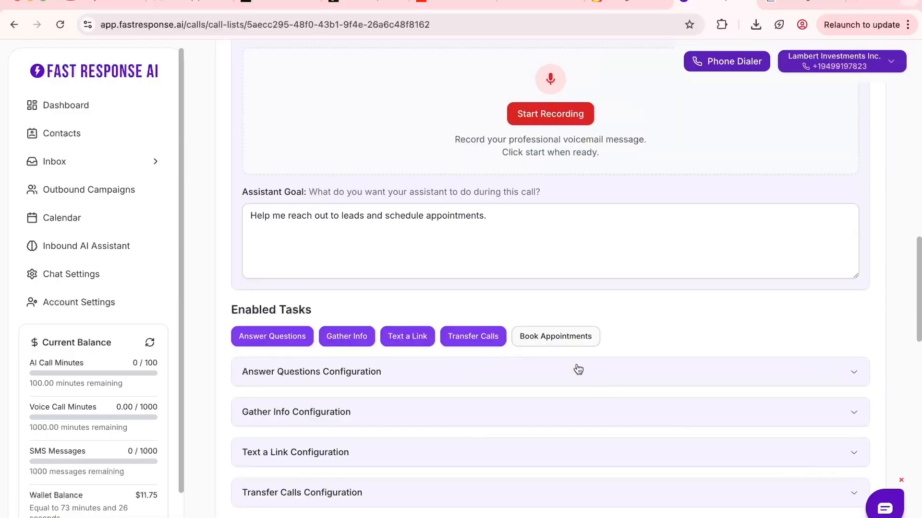
Enable the Book Appointments task and expand its configuration.
{"action": "left_click", "coordinate": [556, 336]}
{"action": "scroll", "coordinate": [544, 357], "scroll_direction": "down", "scroll_amount": 7}
{"action": "left_click", "coordinate": [833, 219]}
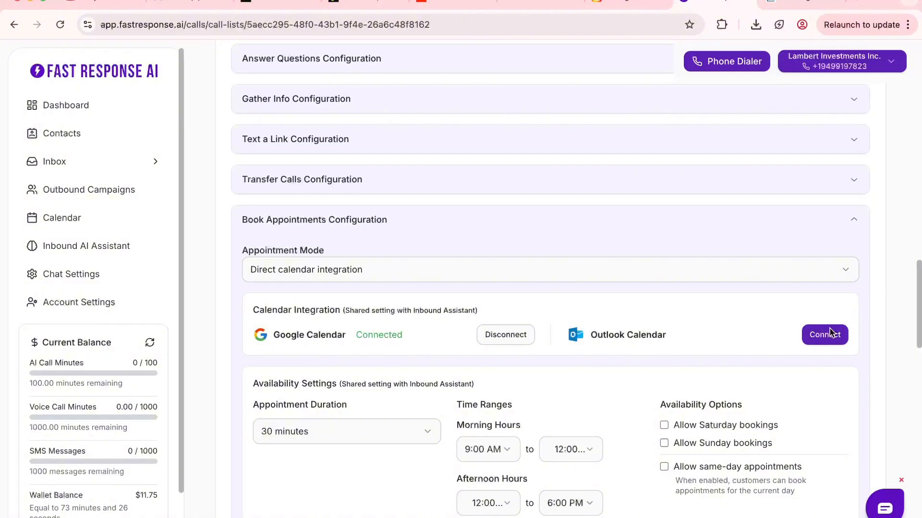
Allow Saturday, Sunday and same-day appointments in the availability options, and collapse the Book Appointments configuration.
{"action": "scroll", "coordinate": [763, 396], "scroll_direction": "down", "scroll_amount": 2}
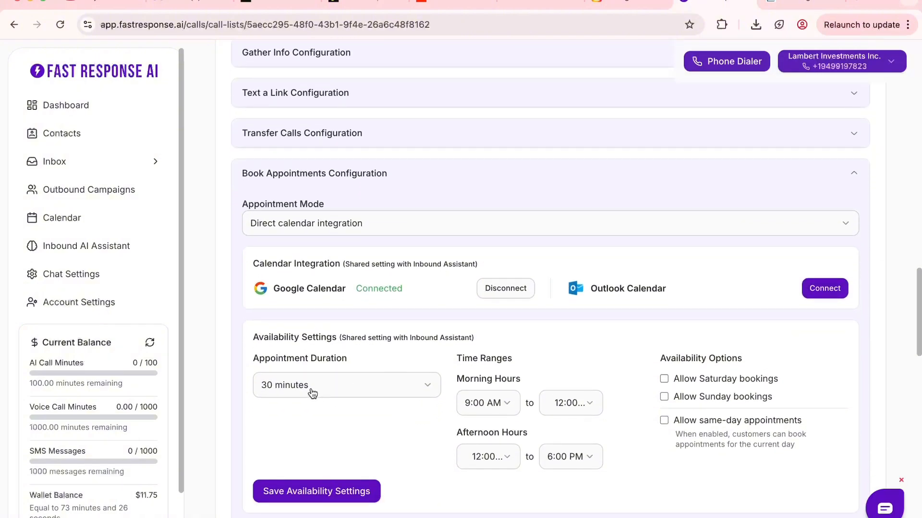
{"action": "left_click", "coordinate": [664, 380]}
{"action": "left_click", "coordinate": [664, 421]}
{"action": "scroll", "coordinate": [608, 424], "scroll_direction": "down", "scroll_amount": 1}
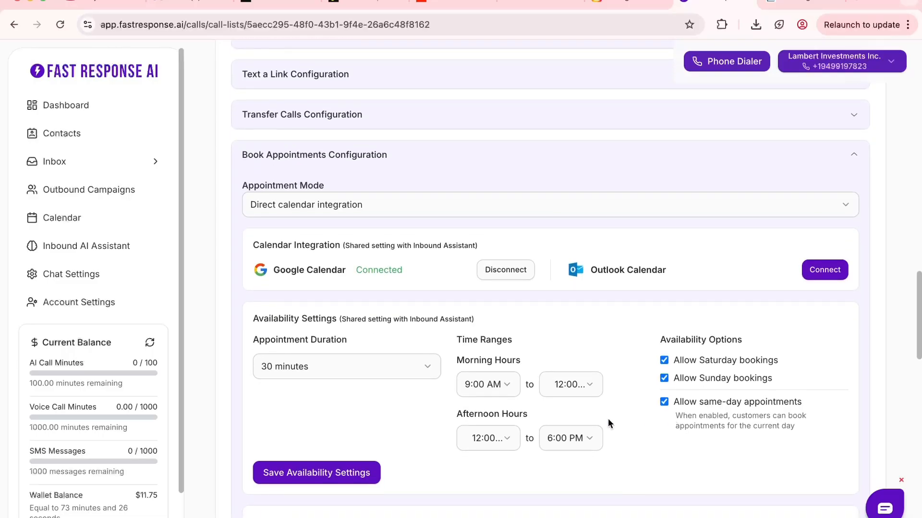
{"action": "left_click", "coordinate": [503, 395]}
{"action": "left_click", "coordinate": [571, 418]}
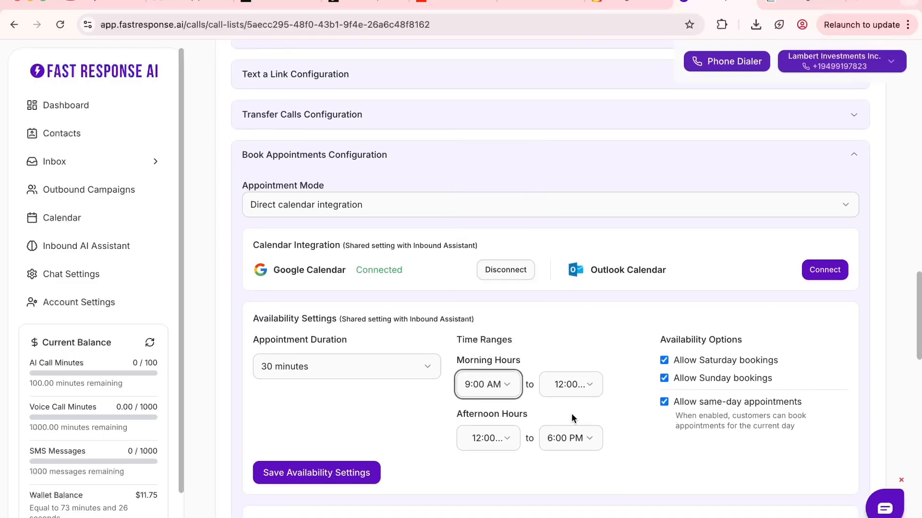
{"action": "left_click", "coordinate": [853, 155]}
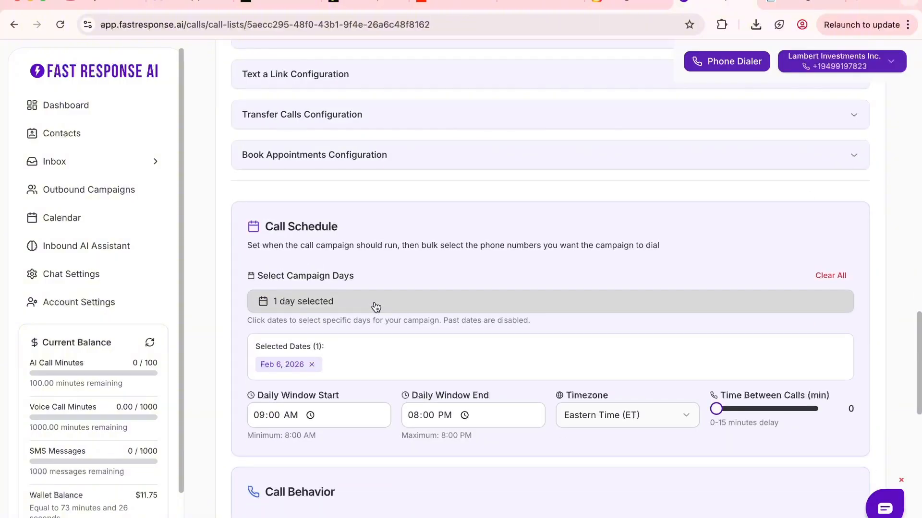
Set the call schedule's daily window from 12:00 PM to 02:00 PM in the Pacific Time (PT) timezone.
{"action": "scroll", "coordinate": [376, 307], "scroll_direction": "down", "scroll_amount": 1}
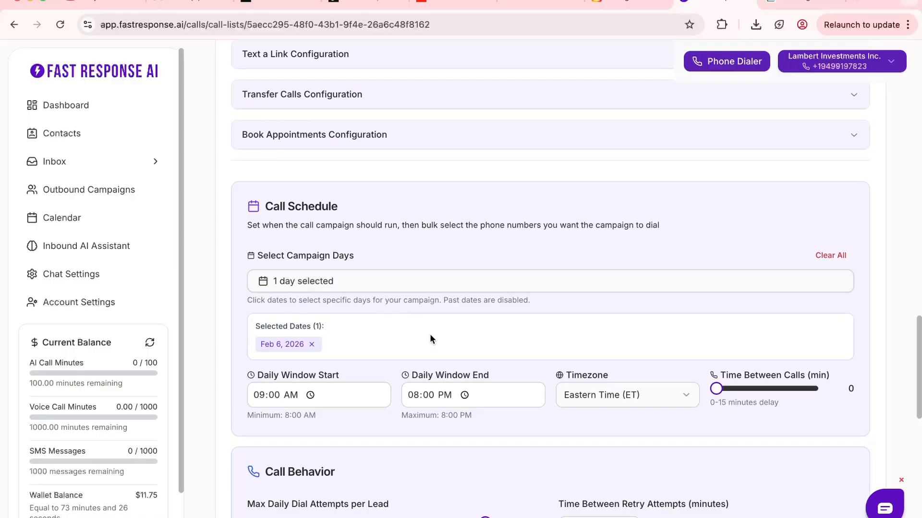
{"action": "scroll", "coordinate": [430, 333], "scroll_direction": "down", "scroll_amount": 3}
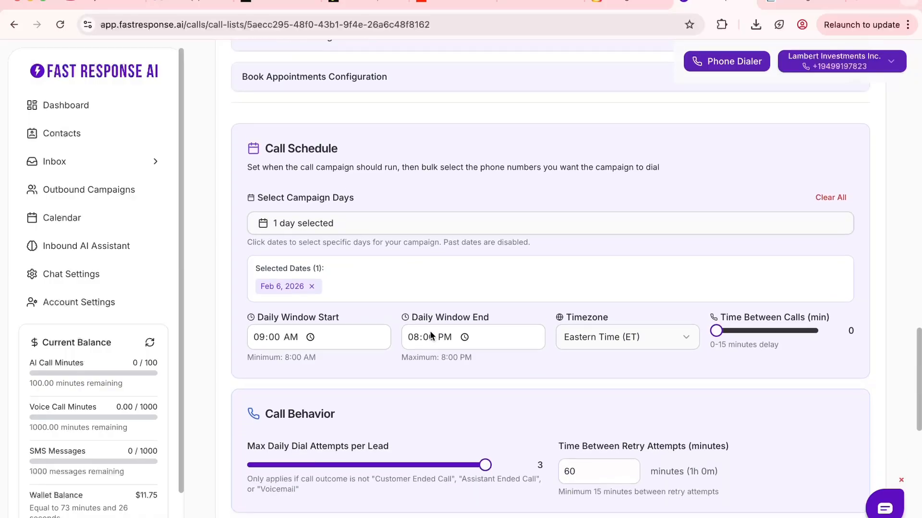
{"action": "left_click", "coordinate": [260, 338]}
{"action": "type", "text": "1200p"}
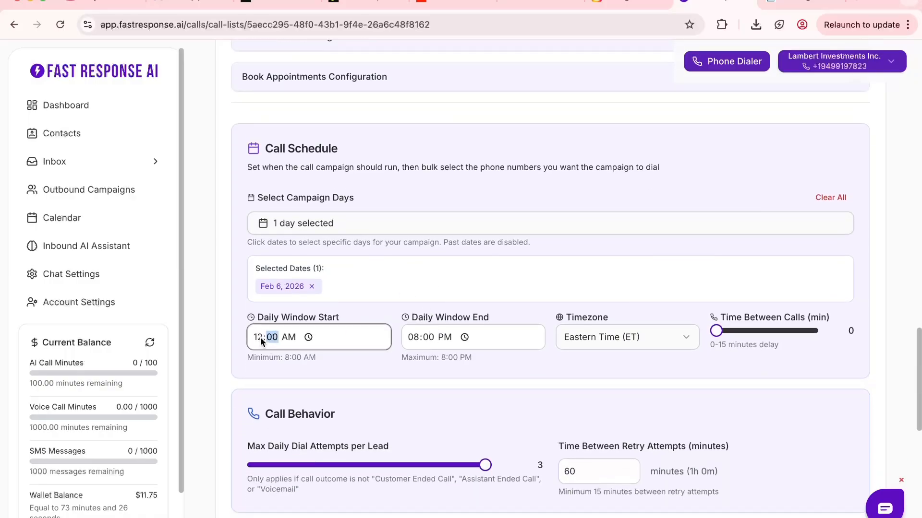
{"action": "left_click", "coordinate": [414, 338]}
{"action": "type", "text": "0200"}
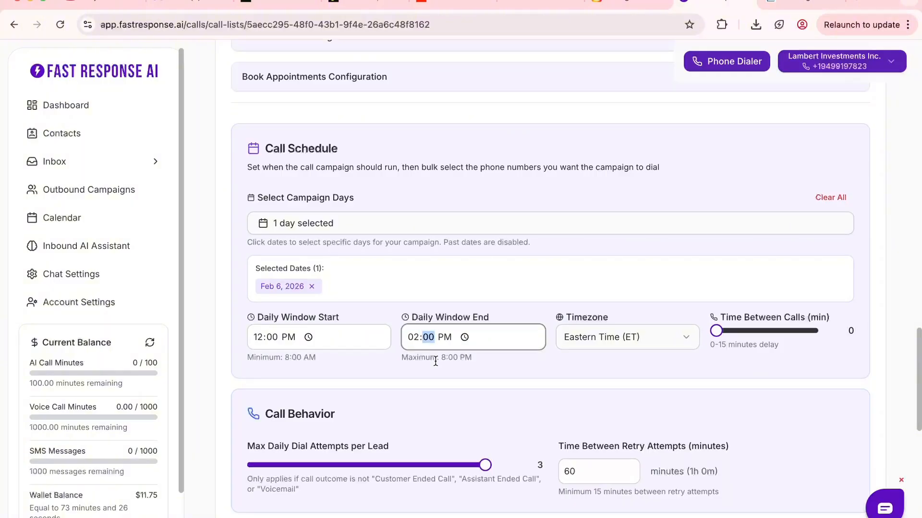
{"action": "left_click", "coordinate": [618, 341]}
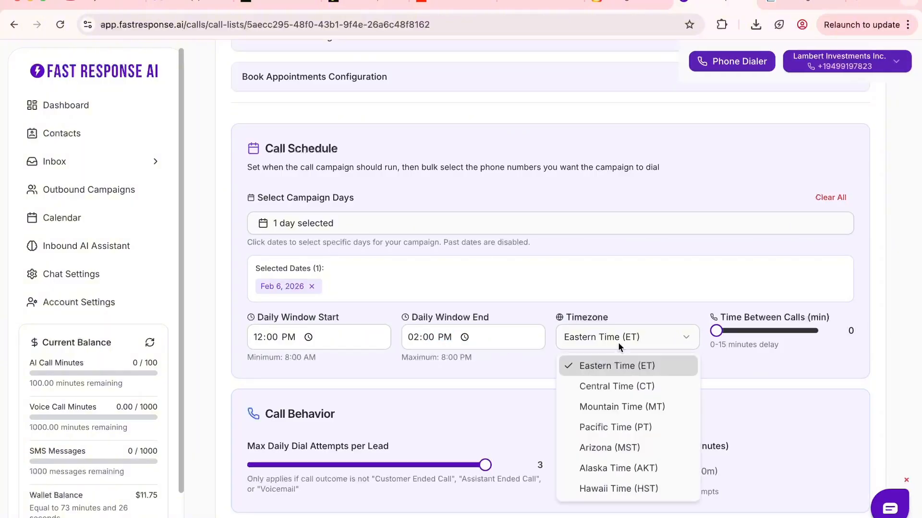
{"action": "left_click", "coordinate": [632, 420]}
Replace the selected campaign day with the five days from February 9 to February 13, 2026.
{"action": "left_click", "coordinate": [311, 287]}
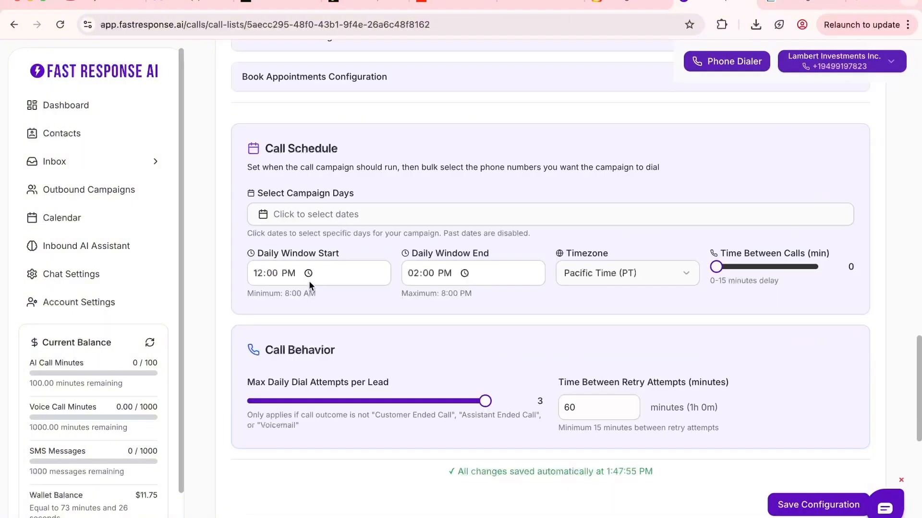
{"action": "left_click", "coordinate": [326, 217]}
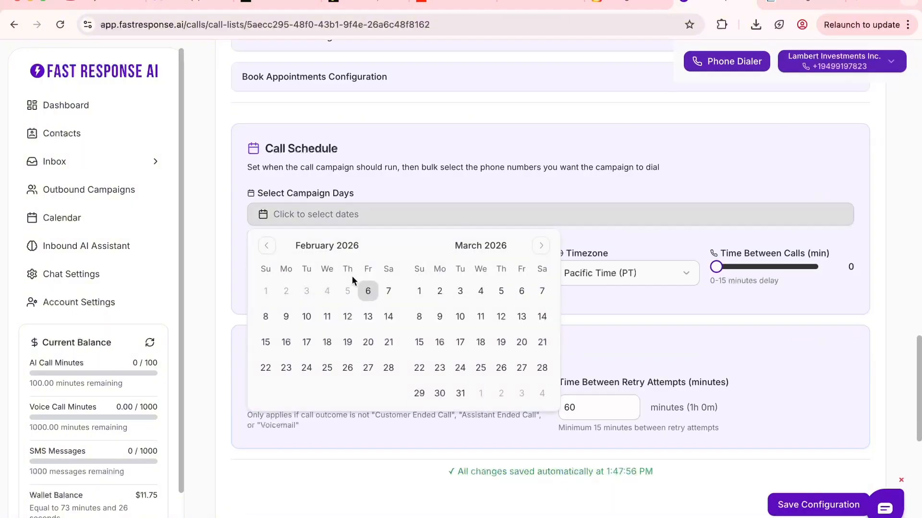
{"action": "left_click", "coordinate": [286, 317]}
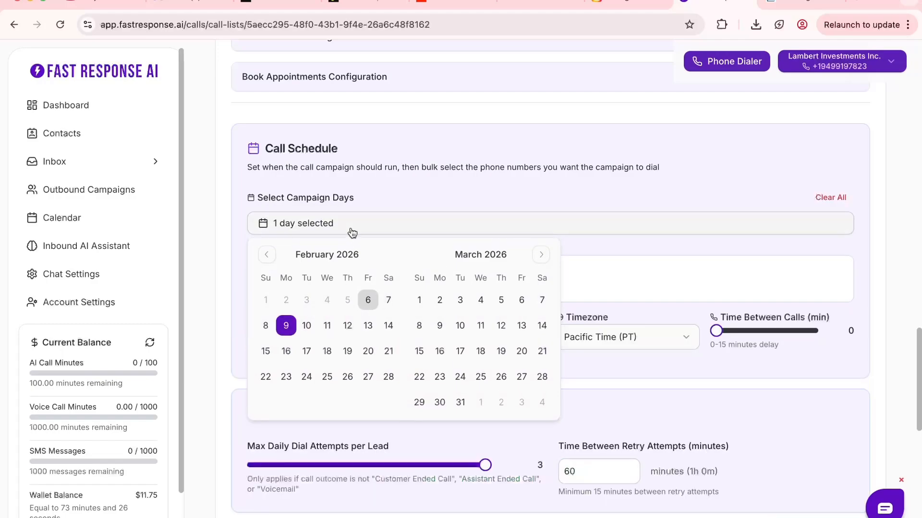
{"action": "left_click", "coordinate": [306, 326]}
{"action": "left_click", "coordinate": [327, 325]}
{"action": "left_click", "coordinate": [348, 327]}
{"action": "left_click", "coordinate": [367, 325]}
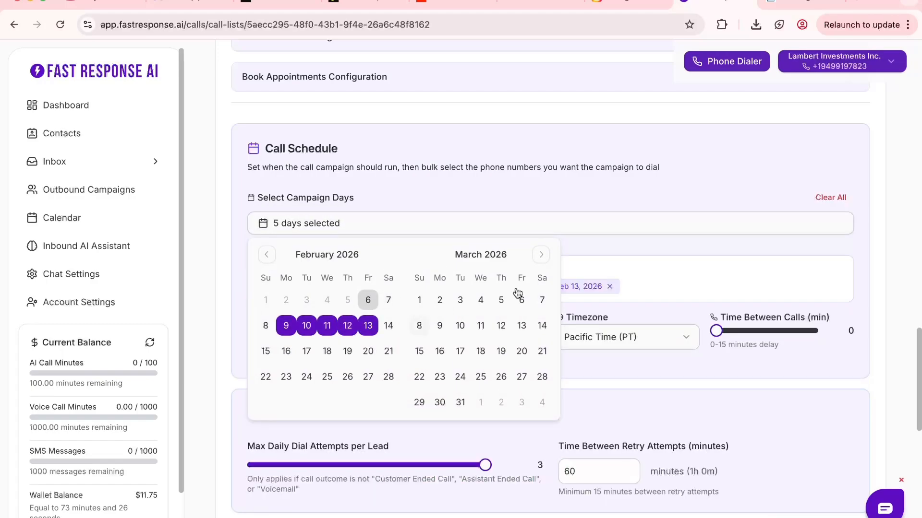
{"action": "left_click", "coordinate": [644, 243]}
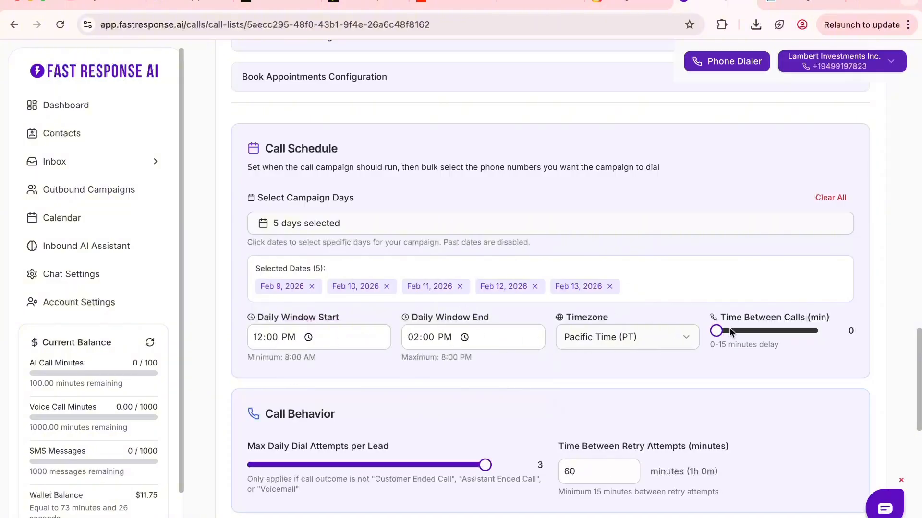
Set the maximum daily dial attempts per lead to 1 in the call behavior settings.
{"action": "scroll", "coordinate": [461, 404], "scroll_direction": "down", "scroll_amount": 2}
{"action": "left_click_drag", "start_coordinate": [434, 397], "coordinate": [233, 400]}
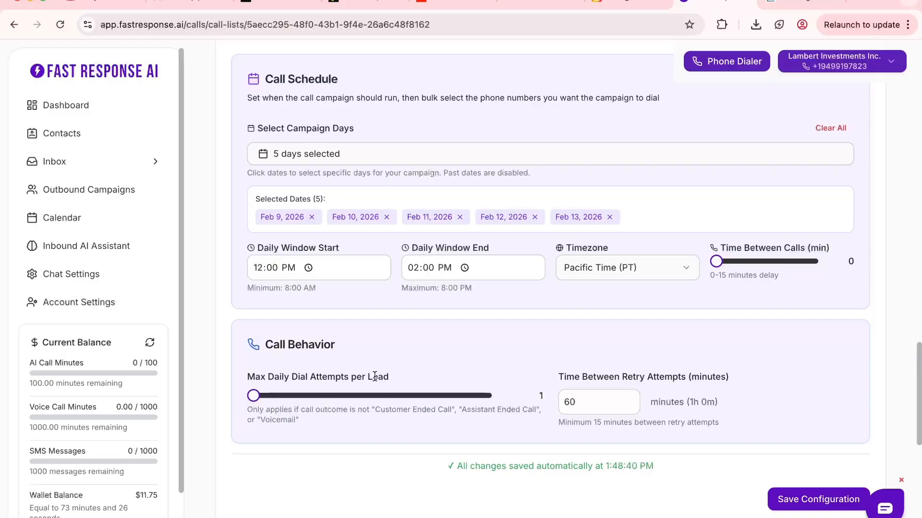
{"action": "scroll", "coordinate": [420, 382], "scroll_direction": "down", "scroll_amount": 1}
{"action": "mouse_move", "coordinate": [253, 376]}
{"action": "left_mouse_down"}
{"action": "mouse_move", "coordinate": [412, 374]}
{"action": "mouse_move", "coordinate": [245, 376]}
{"action": "left_mouse_up"}
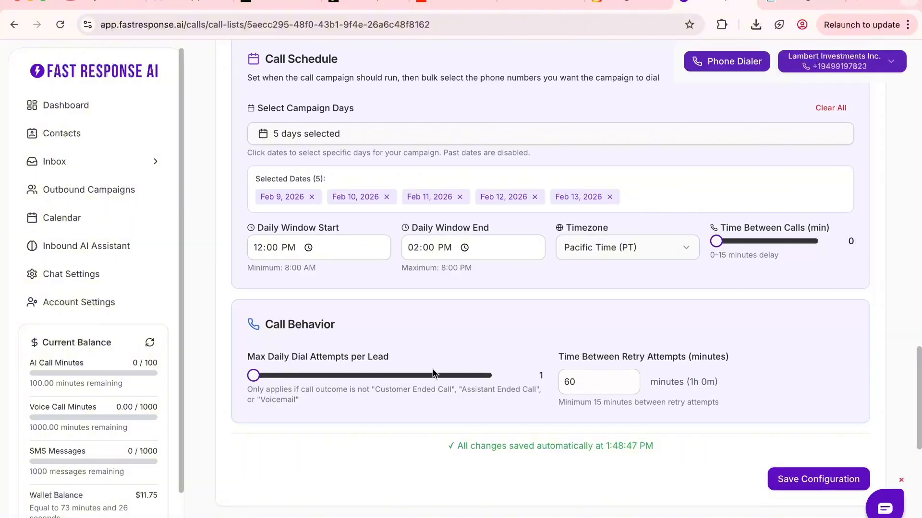
Set the time between retry attempts to 1440 minutes in the call behavior settings and save the configuration.
{"action": "left_click_drag", "start_coordinate": [584, 382], "coordinate": [555, 384]}
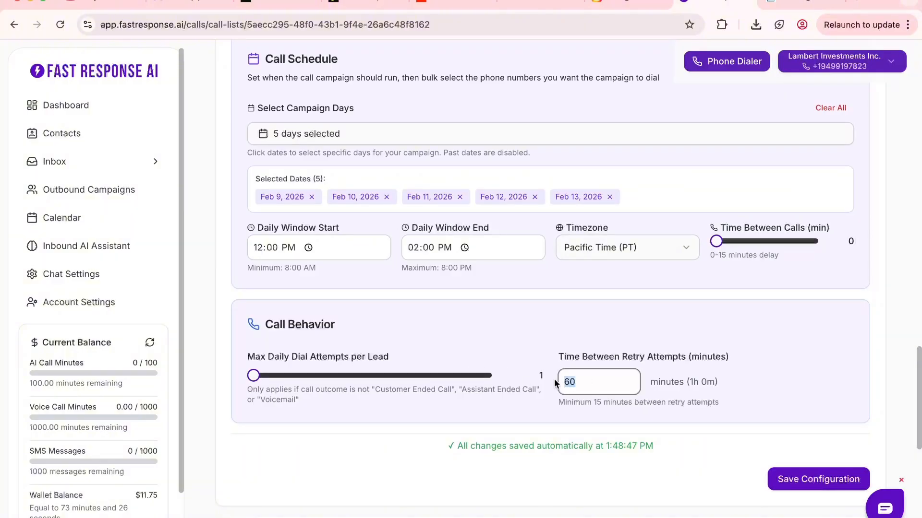
{"action": "type", "text": "1440"}
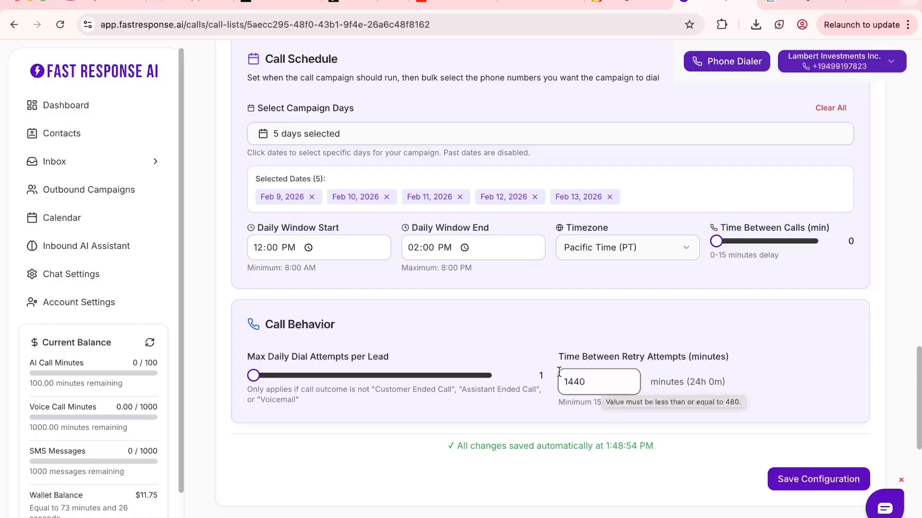
{"action": "scroll", "coordinate": [502, 341], "scroll_direction": "down", "scroll_amount": 1}
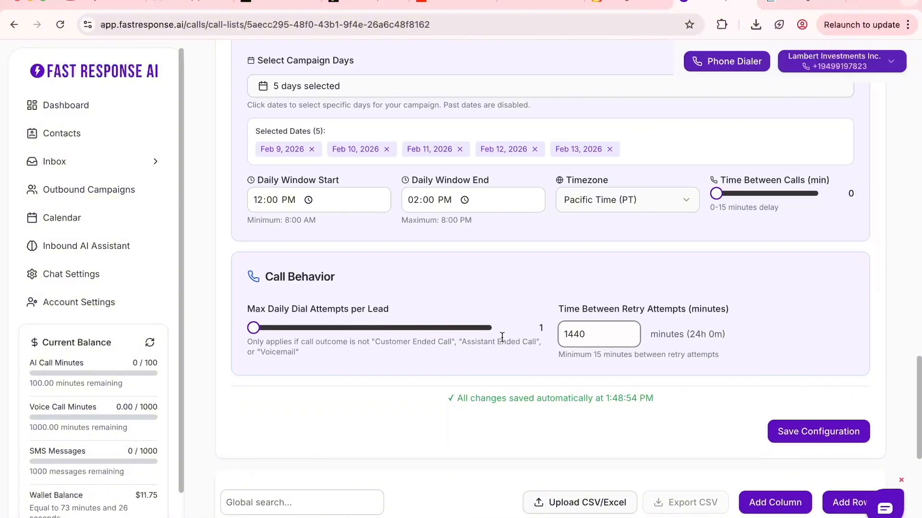
{"action": "scroll", "coordinate": [768, 394], "scroll_direction": "down", "scroll_amount": 1}
{"action": "left_click", "coordinate": [800, 402]}
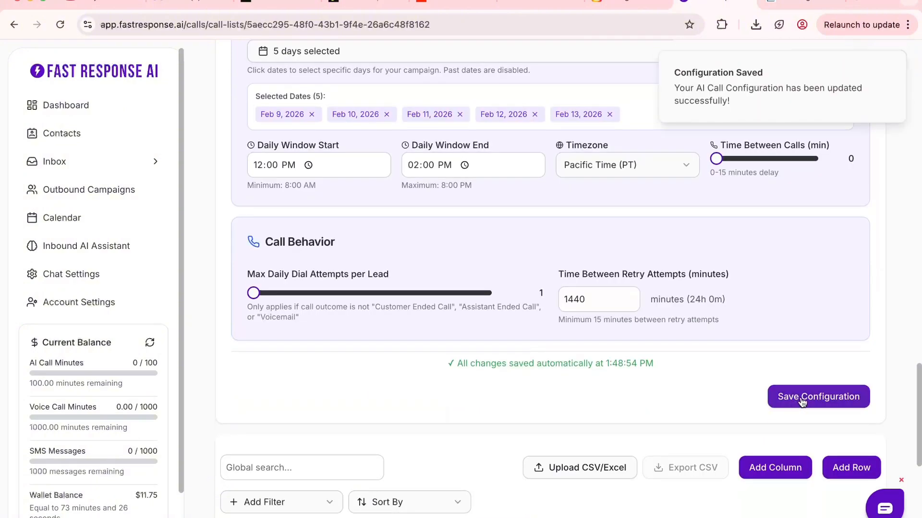
Complete the assistant's first message with the variables as "Hello {{column_First_Name}} . Do you still live at {{column_Address}}?".
{"action": "scroll", "coordinate": [594, 313], "scroll_direction": "down", "scroll_amount": 4}
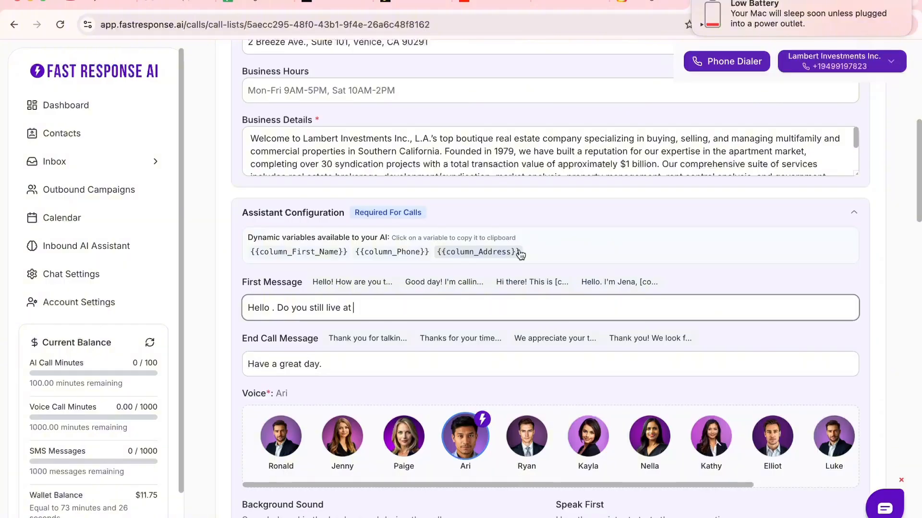
{"action": "left_click", "coordinate": [297, 254]}
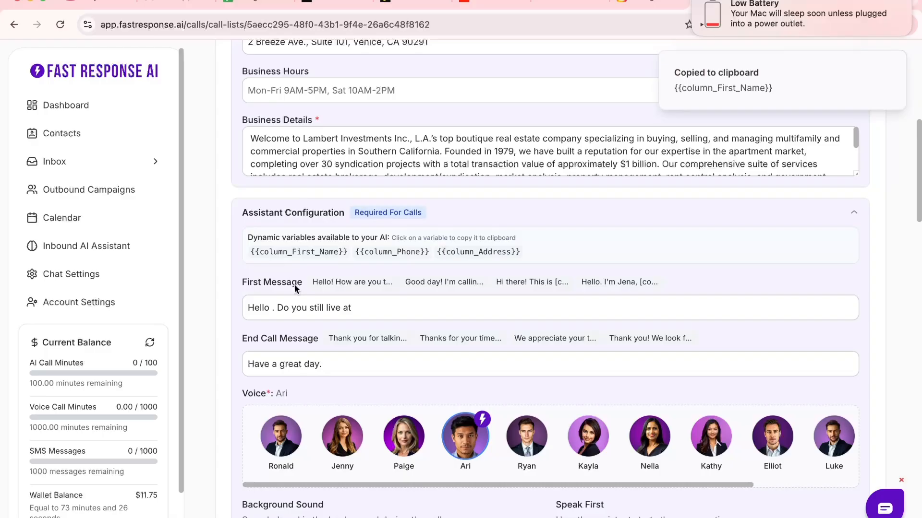
{"action": "left_click", "coordinate": [272, 310]}
{"action": "key", "text": "cmd+v"}
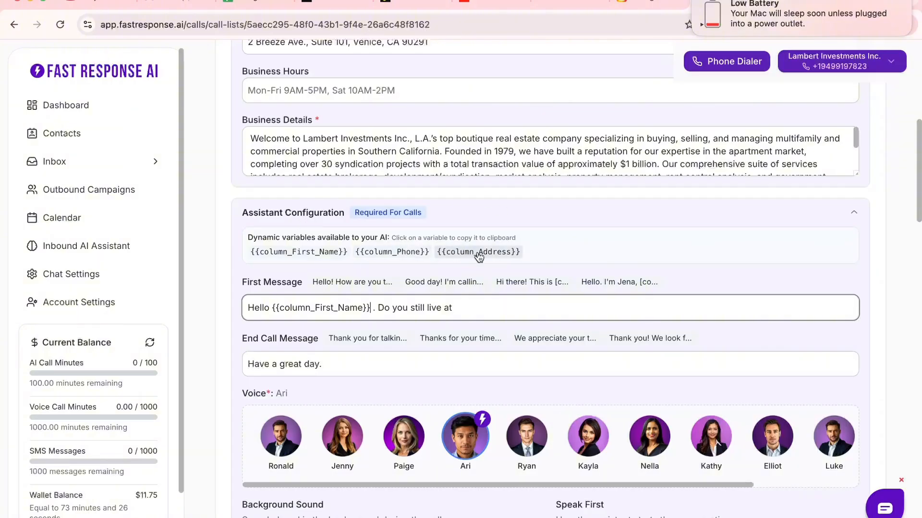
{"action": "left_click", "coordinate": [479, 254]}
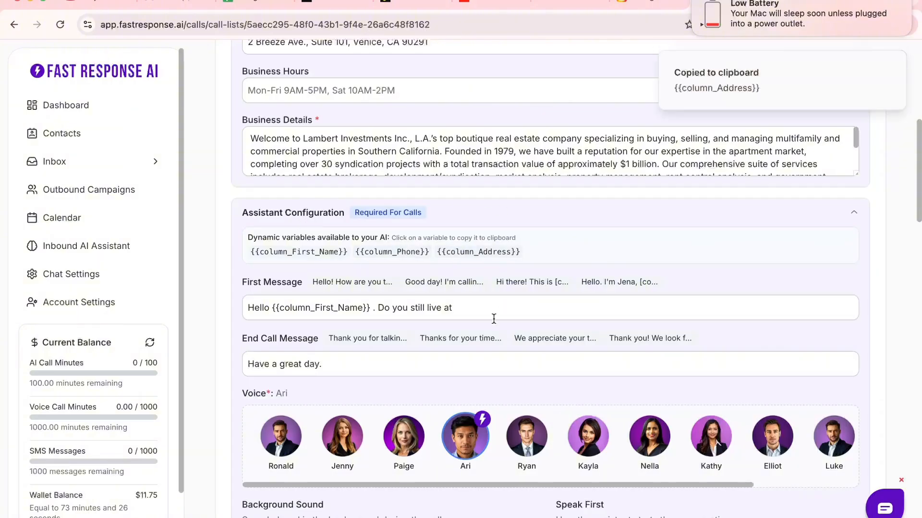
{"action": "left_click", "coordinate": [467, 310]}
{"action": "key", "text": "super+v"}
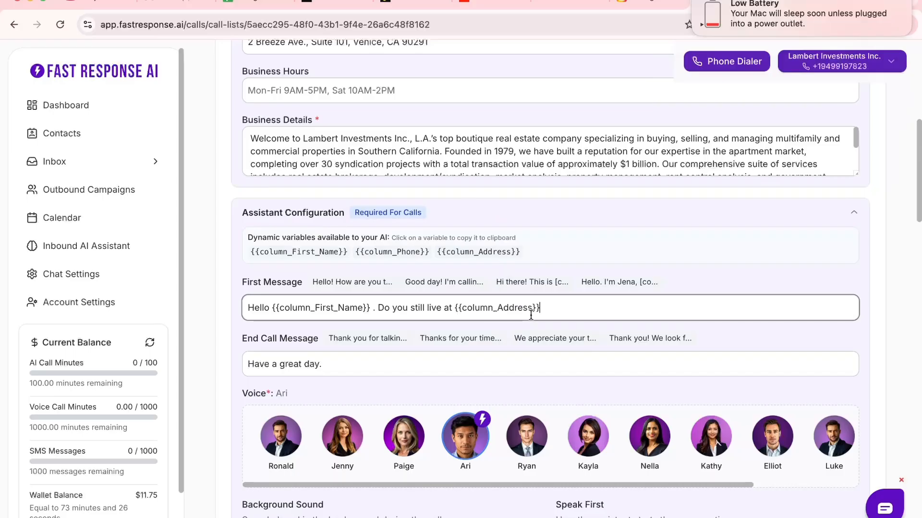
{"action": "type", "text": "?"}
Edit the daily window start time in the call schedule, entering 00.
{"action": "scroll", "coordinate": [561, 306], "scroll_direction": "down", "scroll_amount": 20}
{"action": "right_click", "coordinate": [378, 316]}
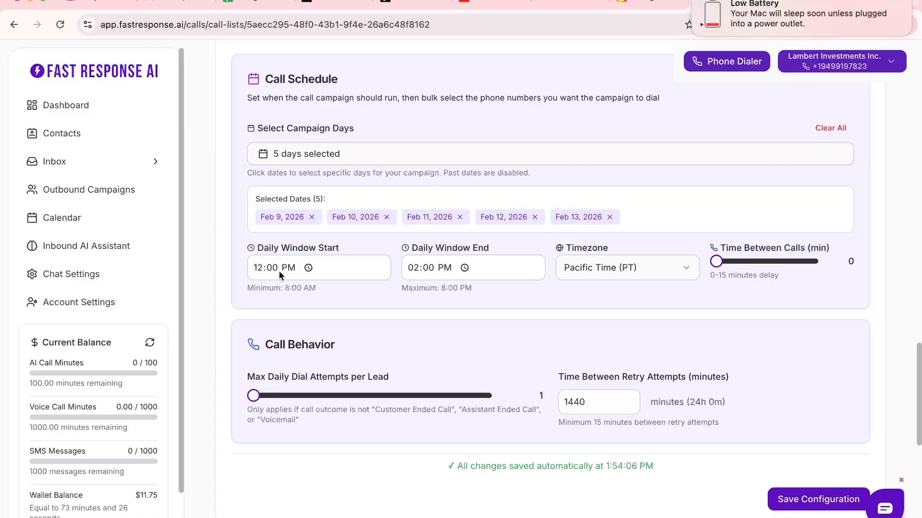
{"action": "left_click", "coordinate": [256, 269]}
{"action": "type", "text": "00"}
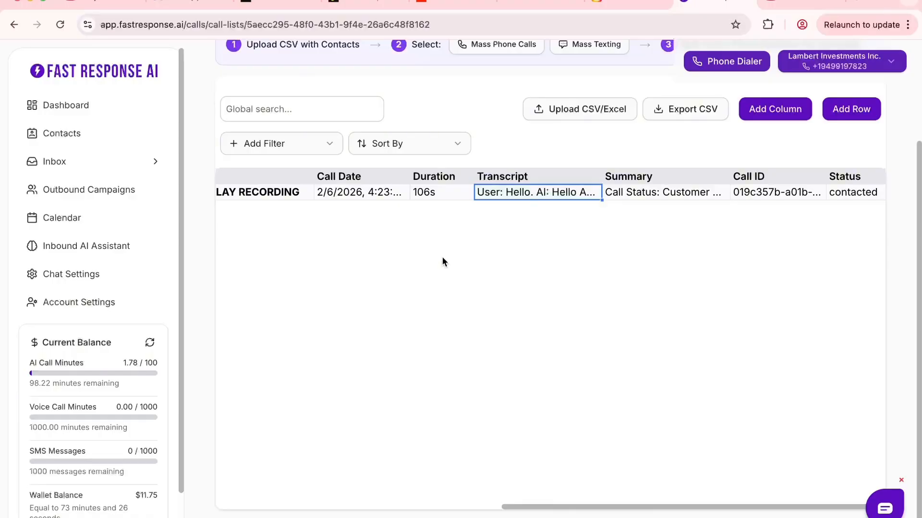
Open the audio player for the contacted lead's call recording, and close it again.
{"action": "scroll", "coordinate": [570, 493], "scroll_direction": "left", "scroll_amount": 5}
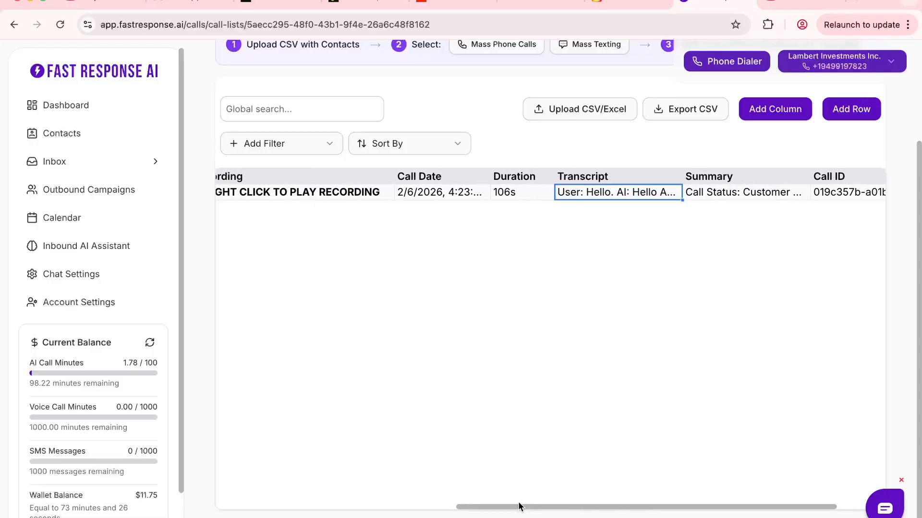
{"action": "left_click", "coordinate": [288, 192]}
{"action": "right_click", "coordinate": [289, 192]}
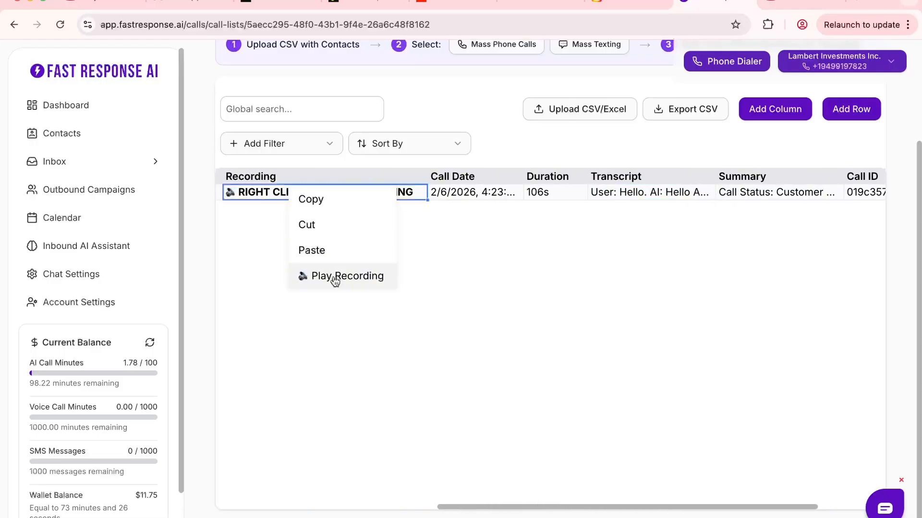
{"action": "left_click", "coordinate": [334, 280]}
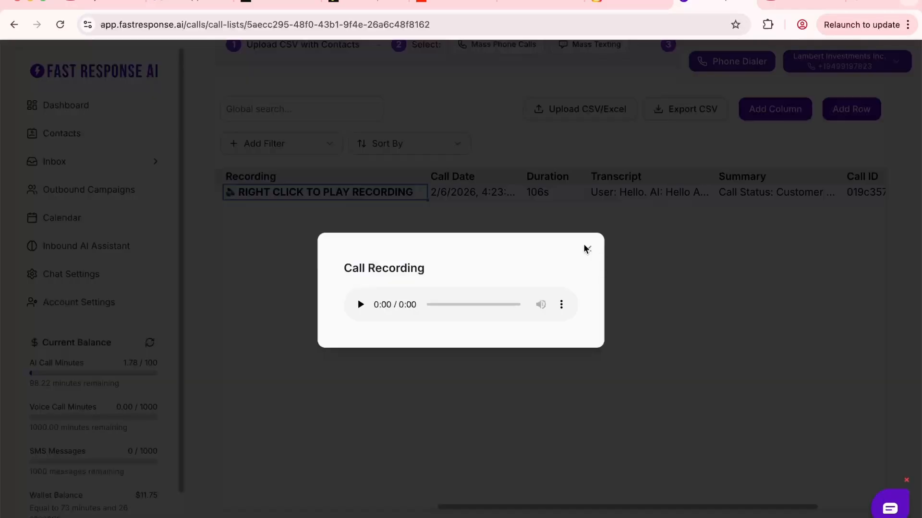
{"action": "left_click", "coordinate": [617, 259]}
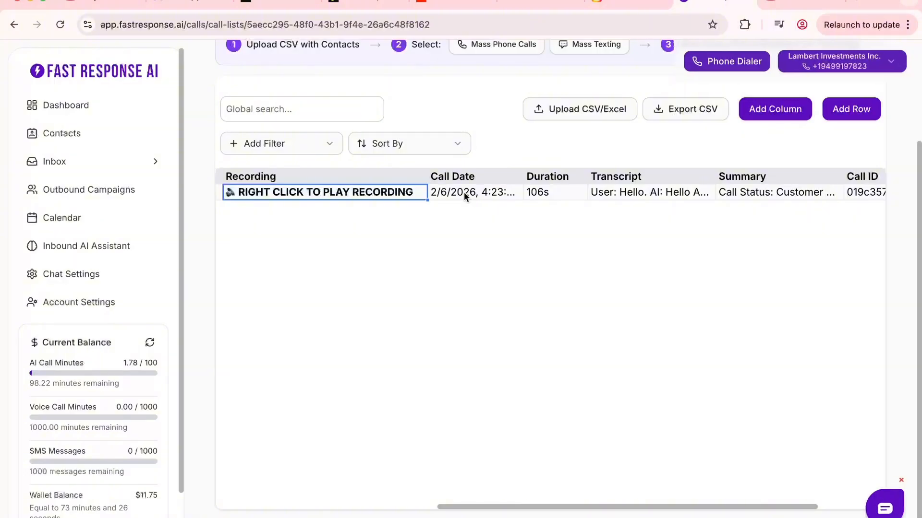
Read the contacted lead's full call transcript through to the end and close it.
{"action": "left_click", "coordinate": [560, 192]}
{"action": "scroll", "coordinate": [566, 505], "scroll_direction": "right", "scroll_amount": 3}
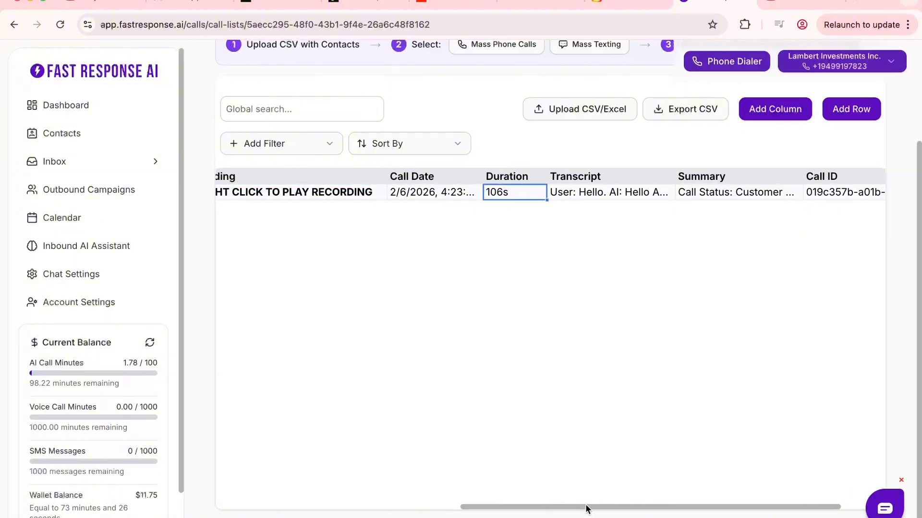
{"action": "left_click", "coordinate": [572, 194]}
{"action": "right_click", "coordinate": [572, 200]}
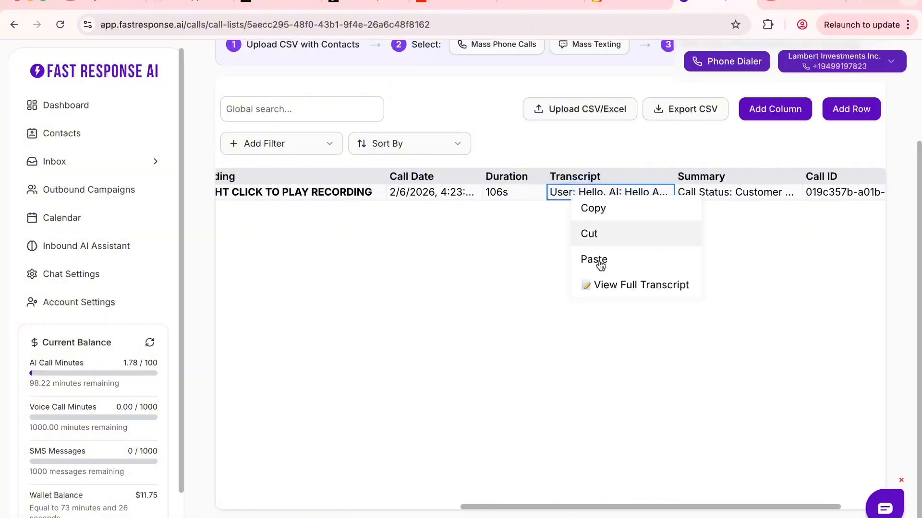
{"action": "left_click", "coordinate": [612, 283]}
{"action": "scroll", "coordinate": [544, 342], "scroll_direction": "down", "scroll_amount": 3}
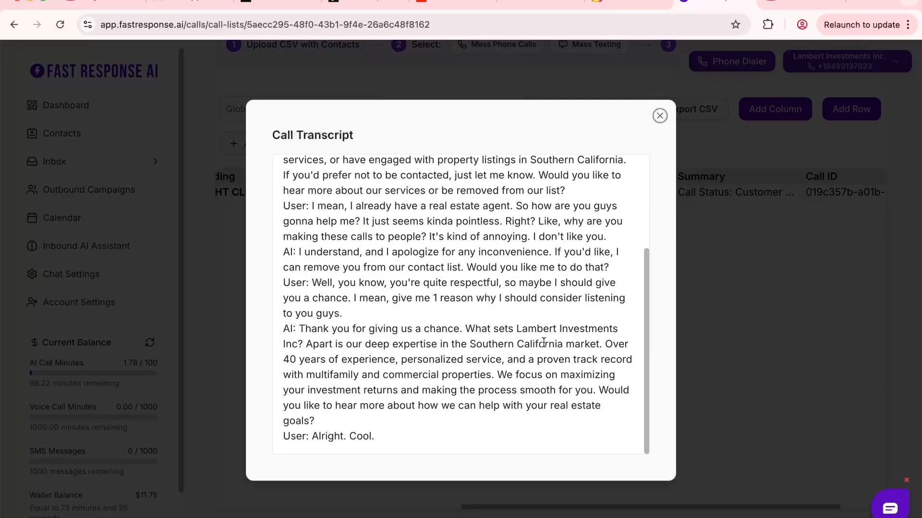
{"action": "left_click", "coordinate": [660, 116]}
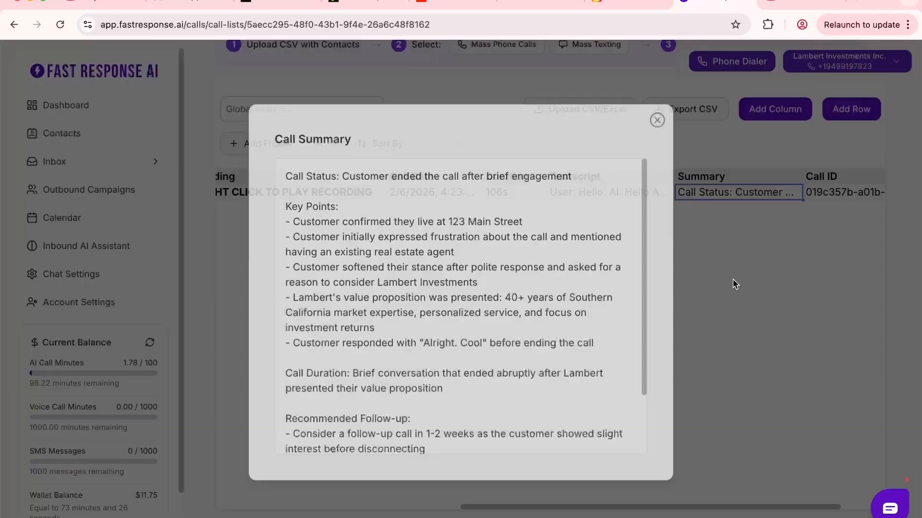
Read the rest of the call summary, close it, and look over the columns available for filtering the call list.
{"action": "scroll", "coordinate": [424, 249], "scroll_direction": "down", "scroll_amount": 3}
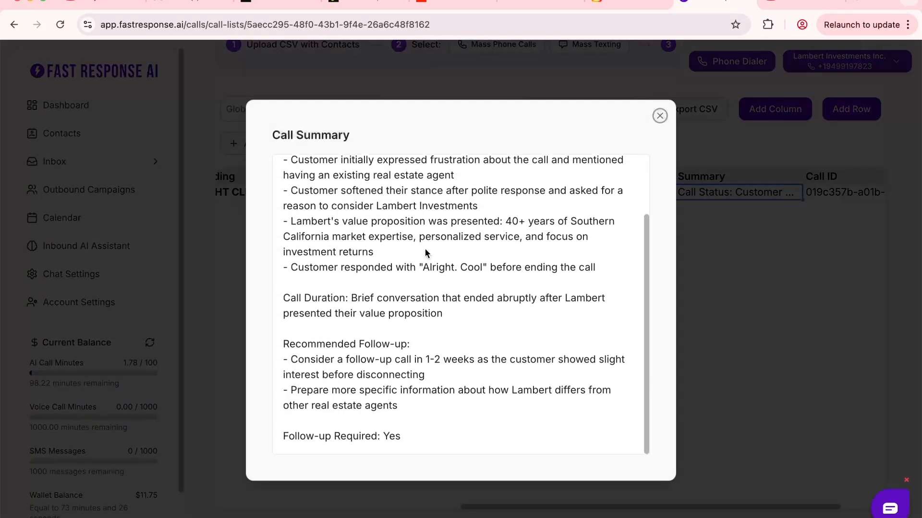
{"action": "left_click", "coordinate": [660, 115]}
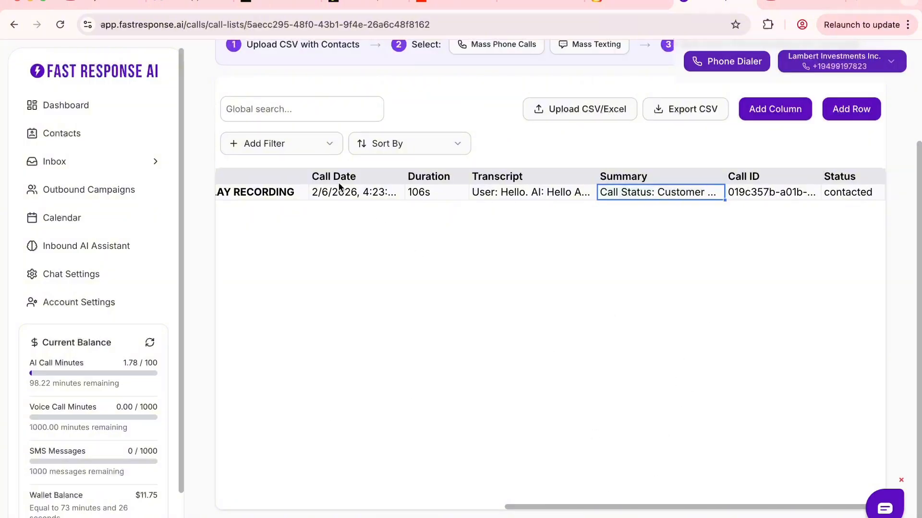
{"action": "left_click", "coordinate": [311, 145]}
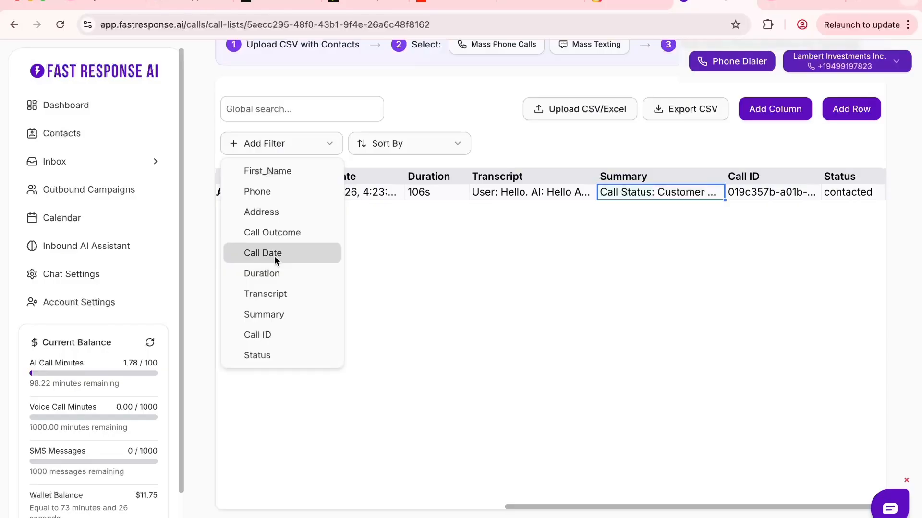
{"action": "left_click", "coordinate": [656, 154]}
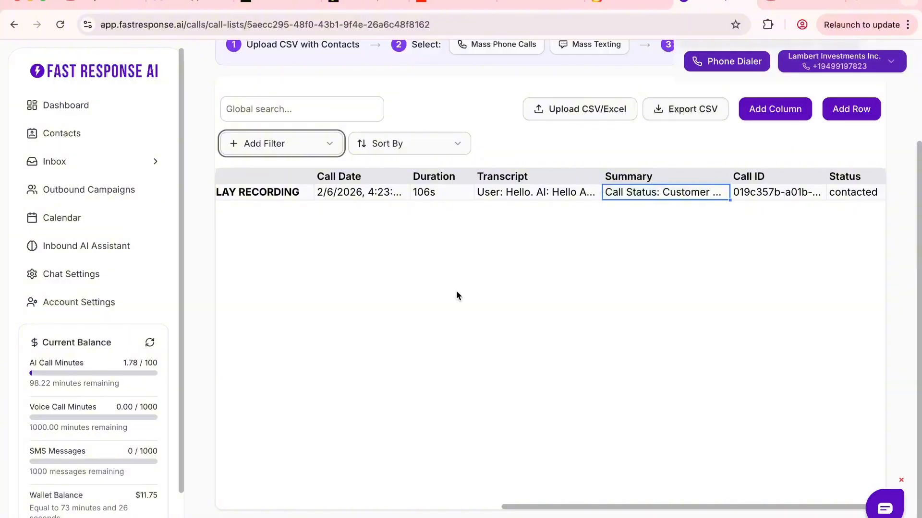